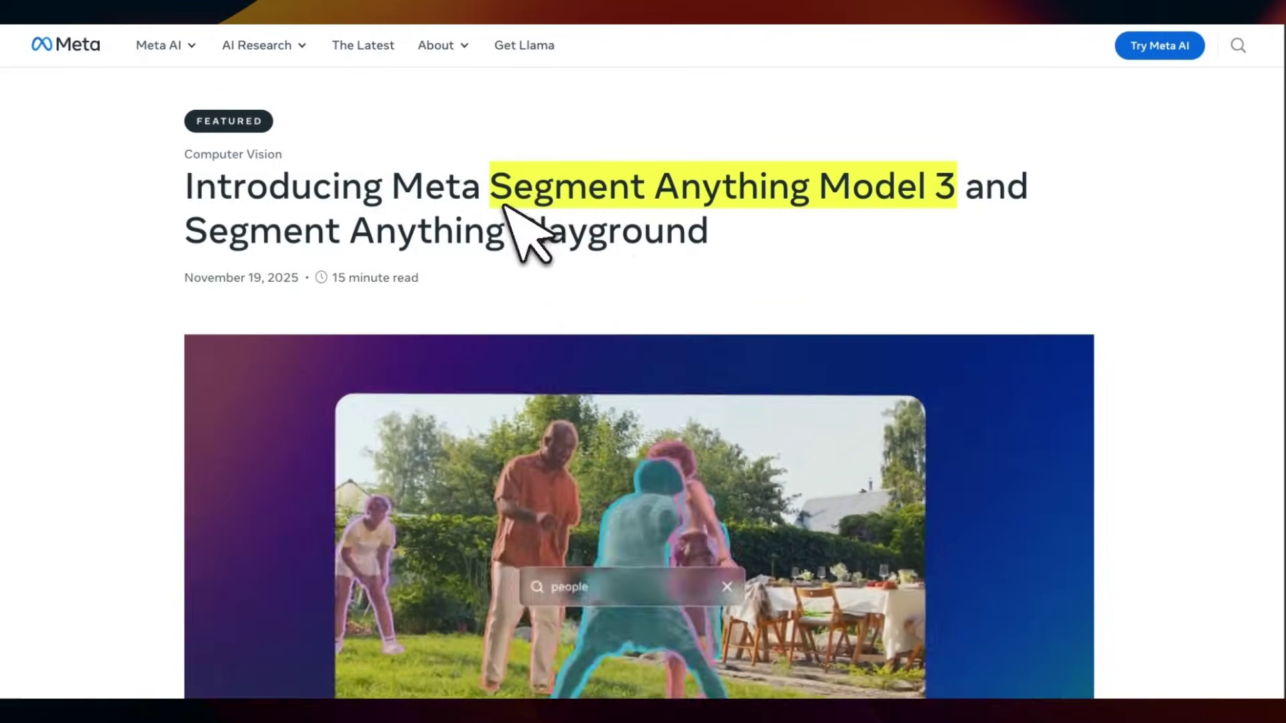
# Scroll down the SAM 3 post and open the 'Introducing SAM 3D' article.
pyautogui.scroll(-10, 927, 235)
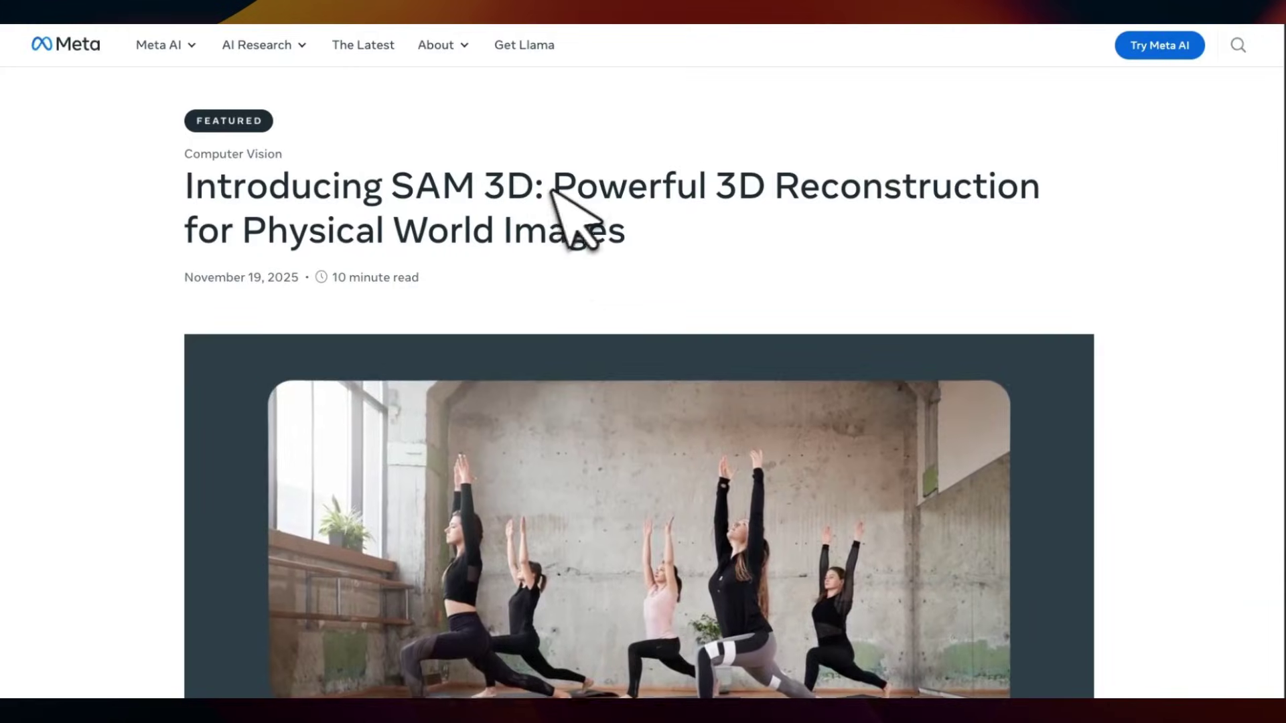
# Highlight the subtitle under the SAM 3D headline.
pyautogui.moveTo(551, 189); pyautogui.dragTo(633, 233)
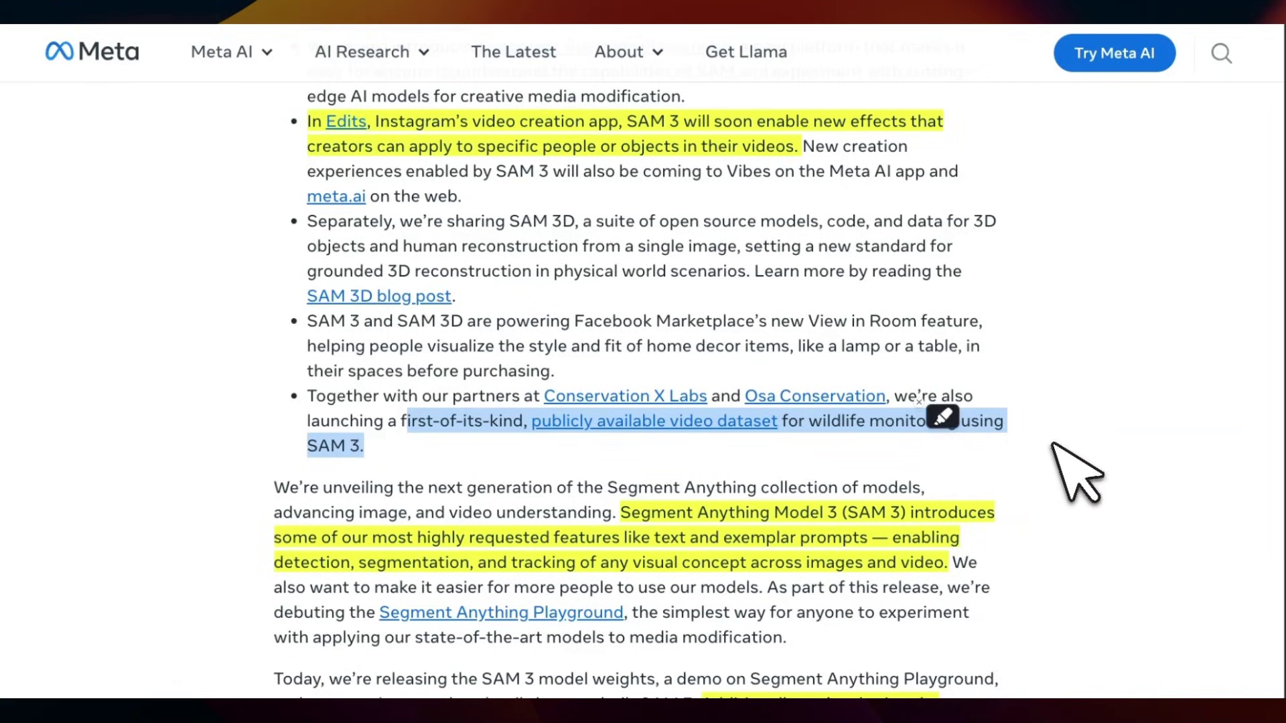
# Scroll down the SAM 3 article and follow its Segment Anything Playground link.
pyautogui.scroll(-15, 1075, 472)
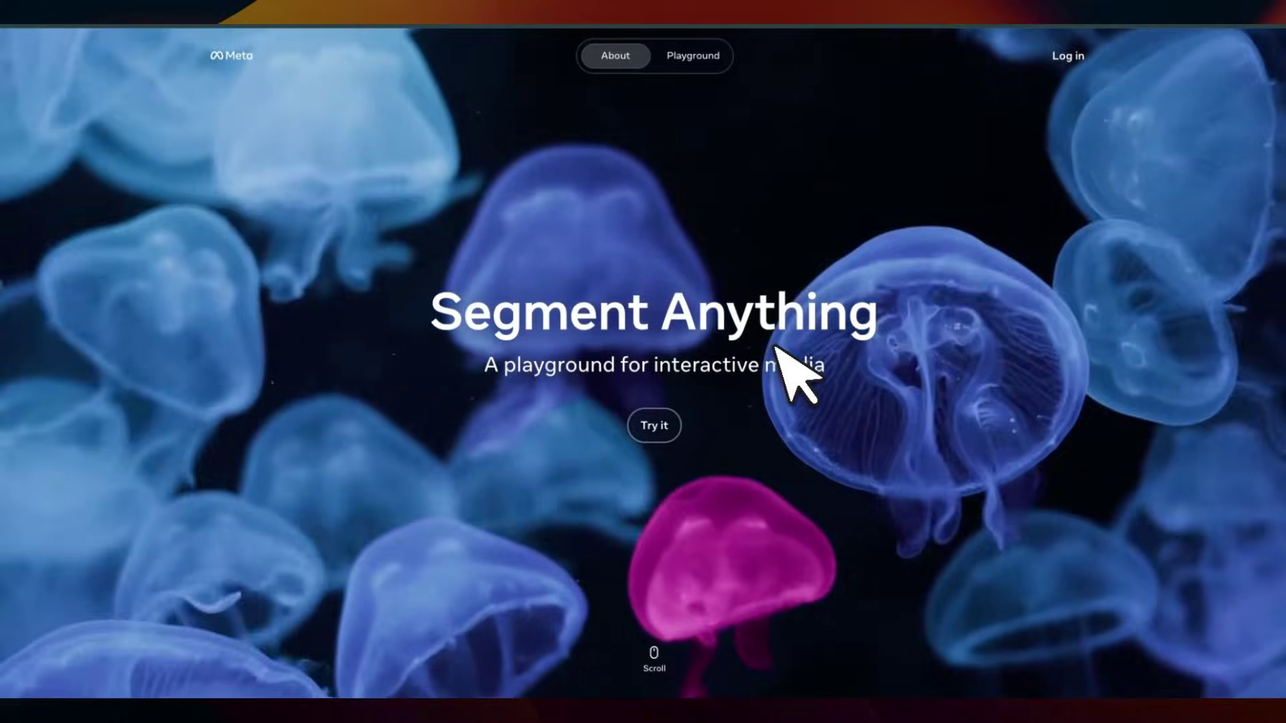
# Scroll past the how-it-works diagram and enter the Playground via Try it now.
pyautogui.scroll(-10, 821, 370)
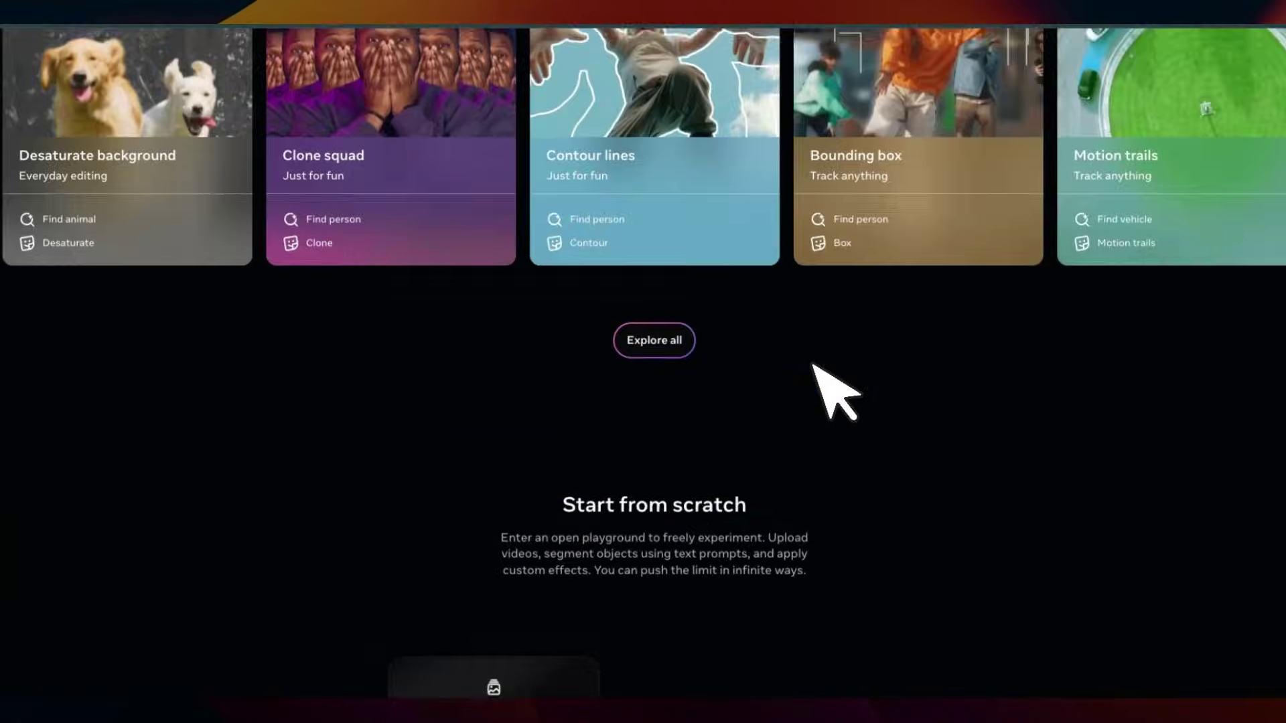
pyautogui.scroll(-10, 834, 392)
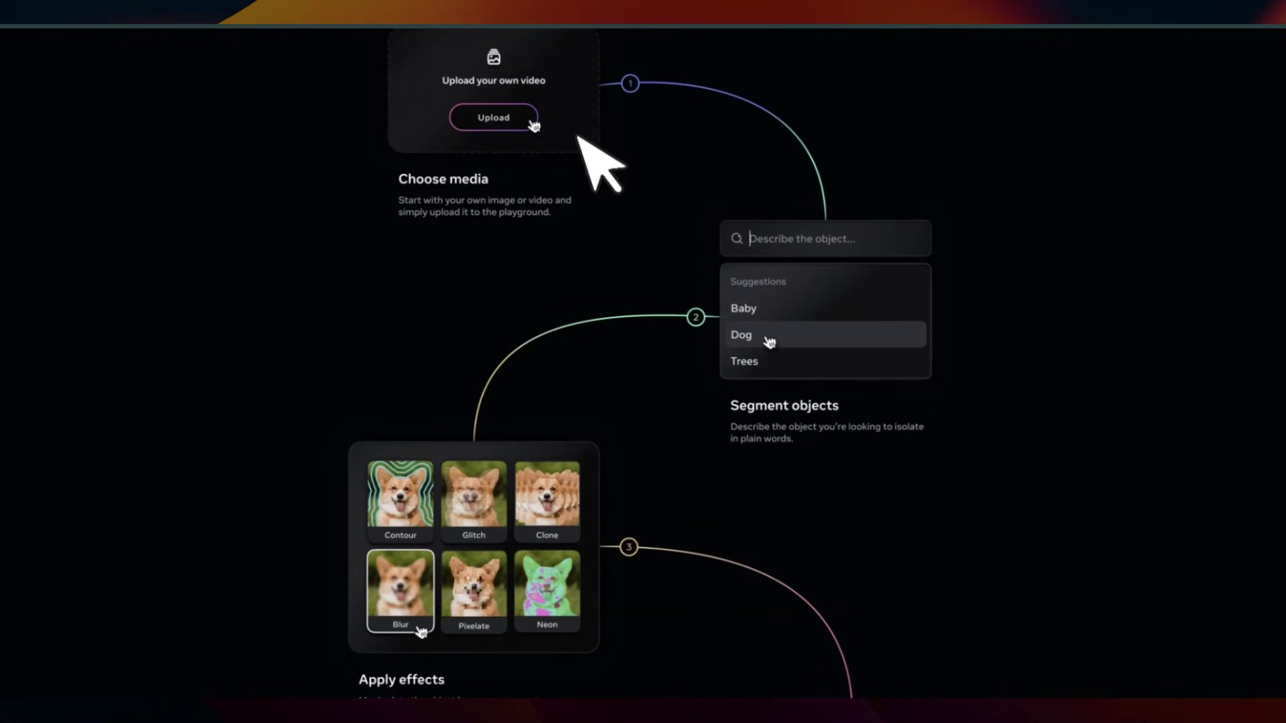
pyautogui.scroll(-3, 812, 315)
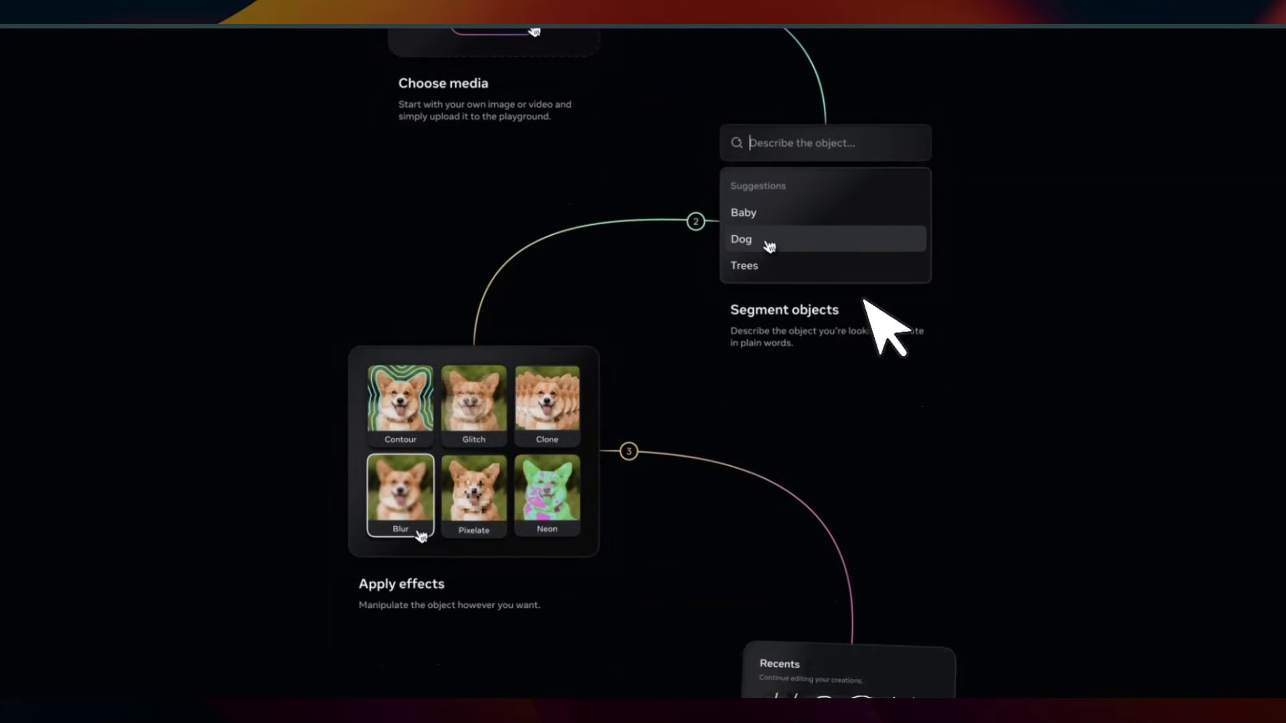
pyautogui.scroll(-3, 872, 300)
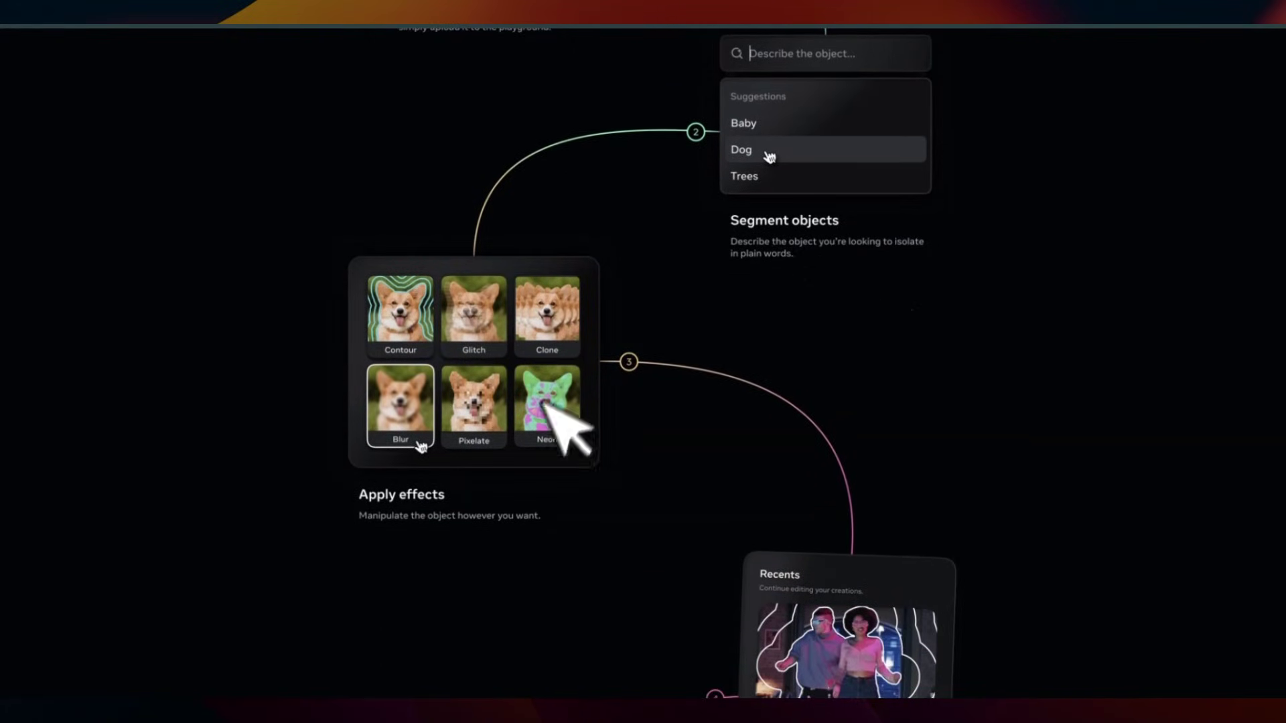
pyautogui.scroll(-10, 546, 402)
pyautogui.scroll(-2, 555, 387)
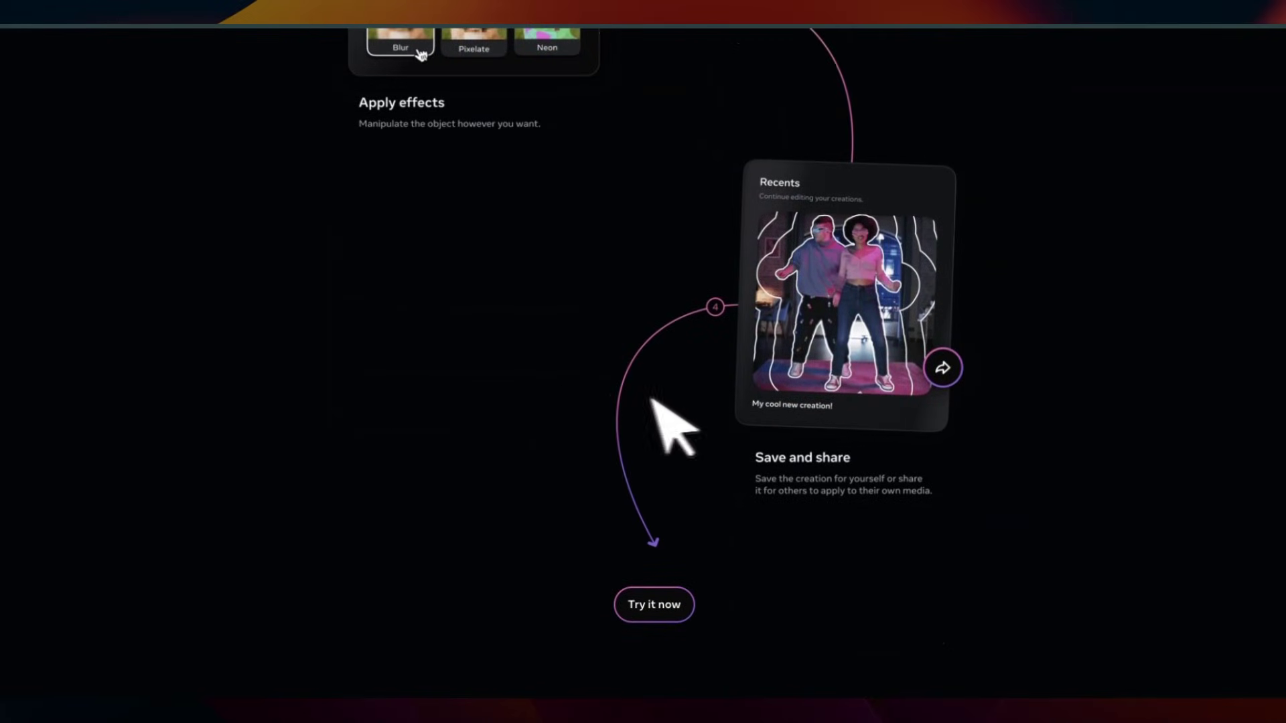
pyautogui.scroll(-1, 682, 400)
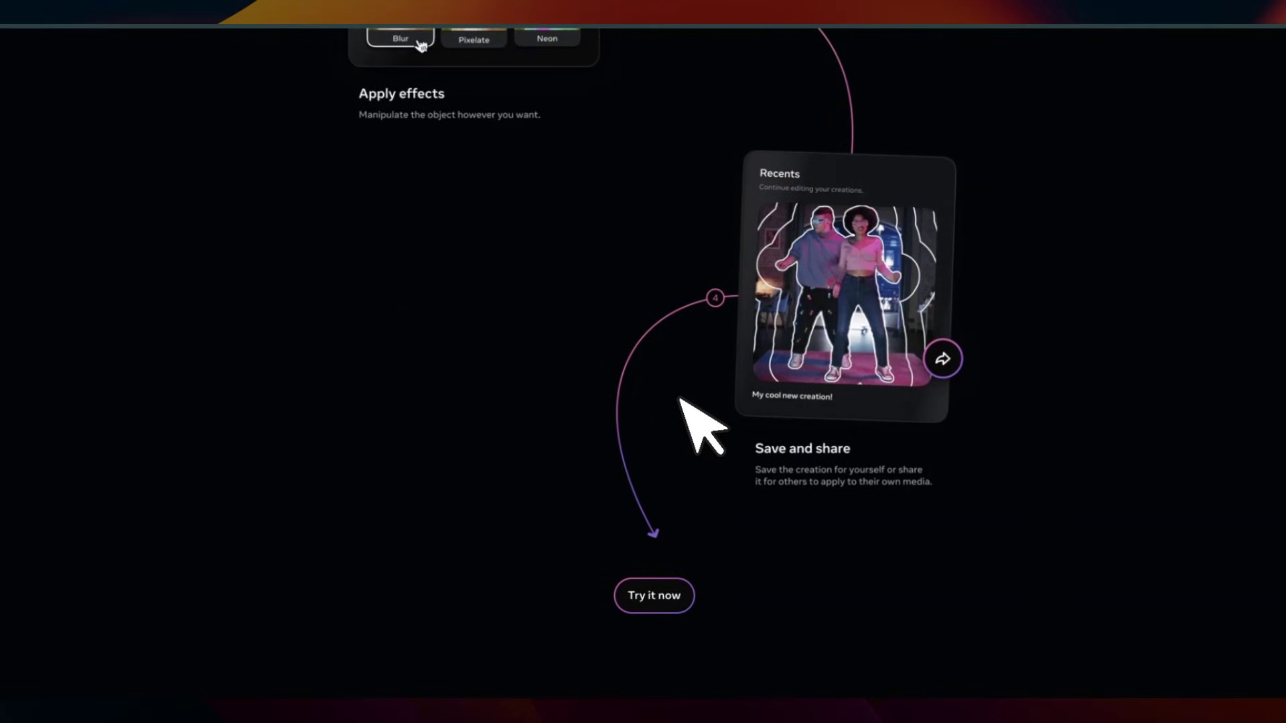
pyautogui.click(658, 589)
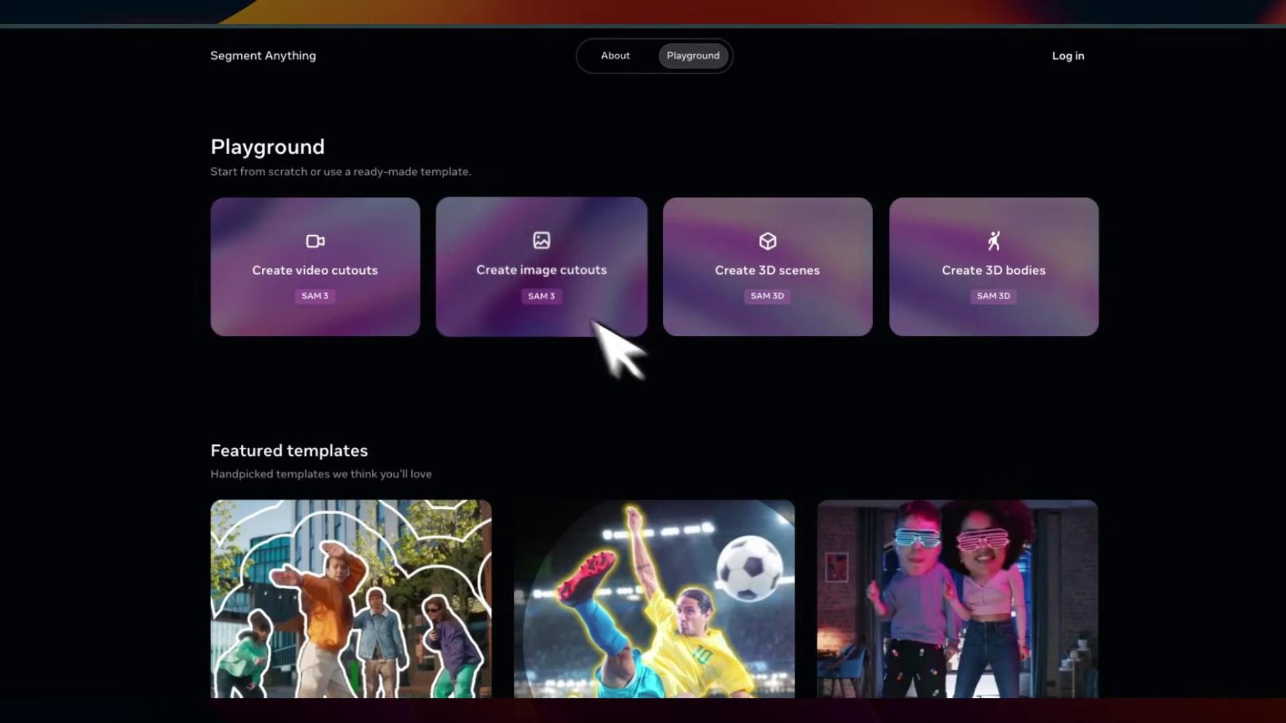
# Start a video cutout with the 08:06 soccer match sample, paused at its first frame.
pyautogui.click(362, 284)
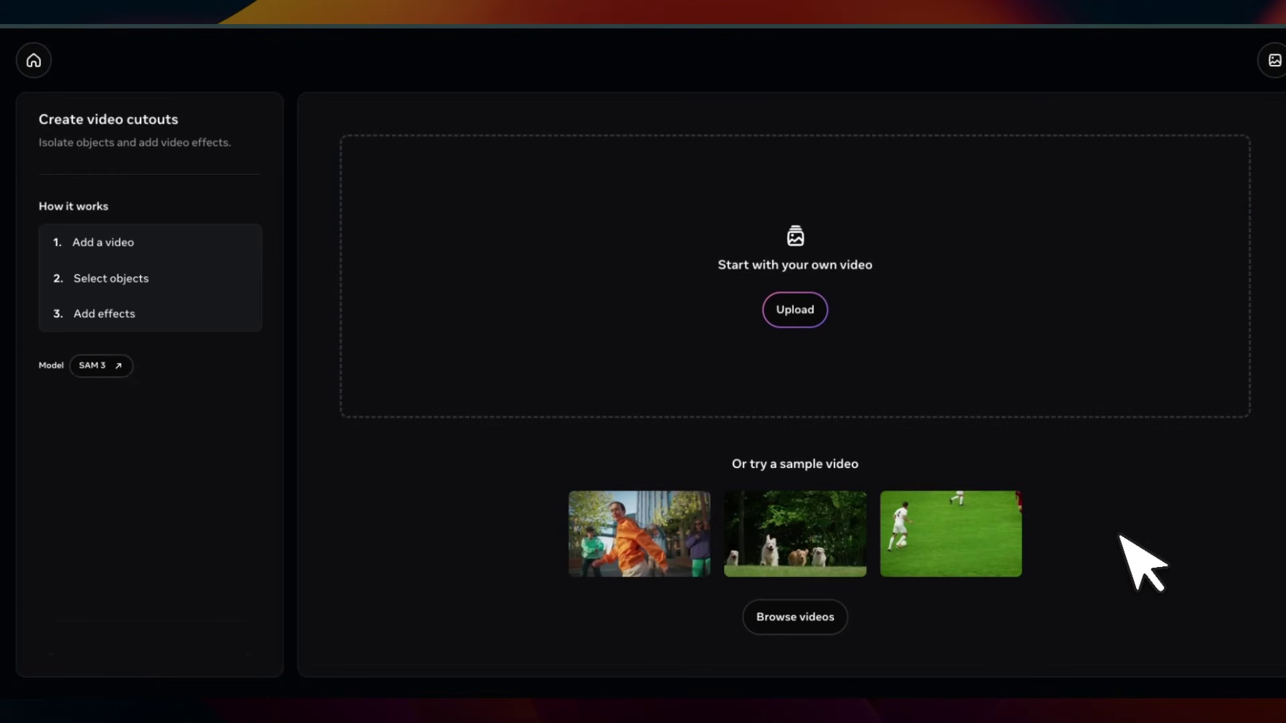
pyautogui.click(938, 526)
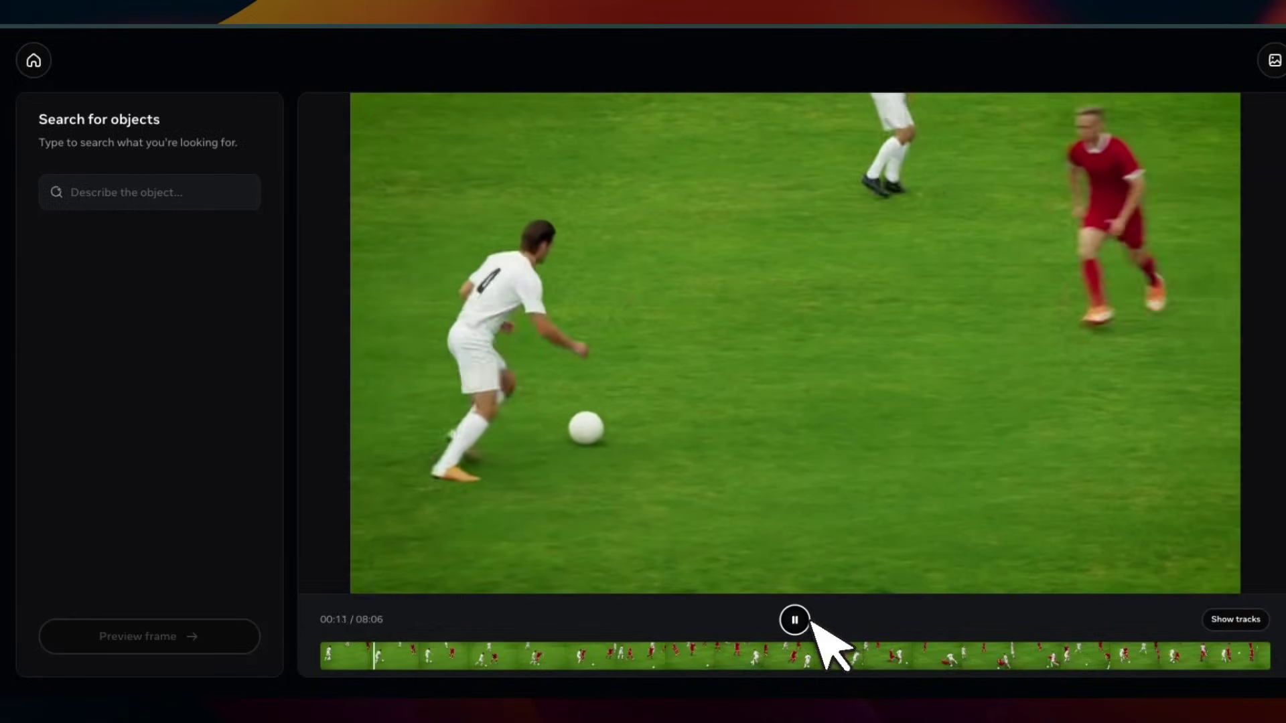
pyautogui.click(795, 620)
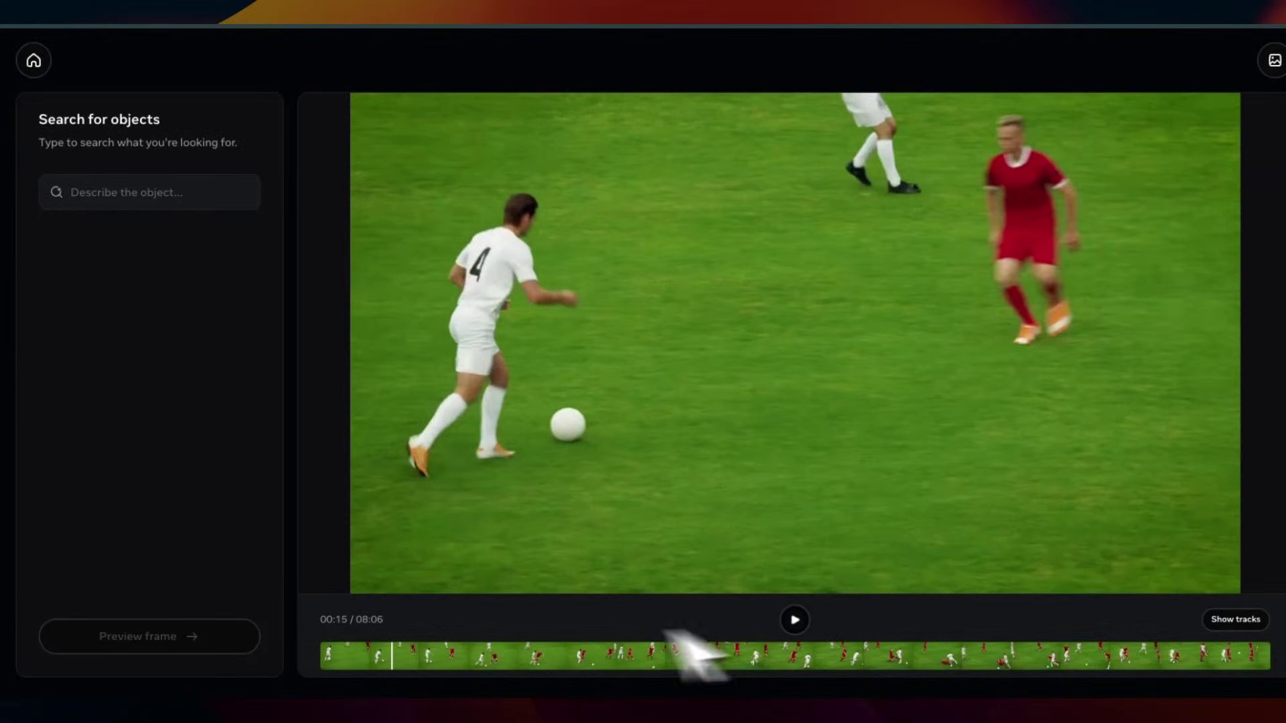
pyautogui.click(325, 656)
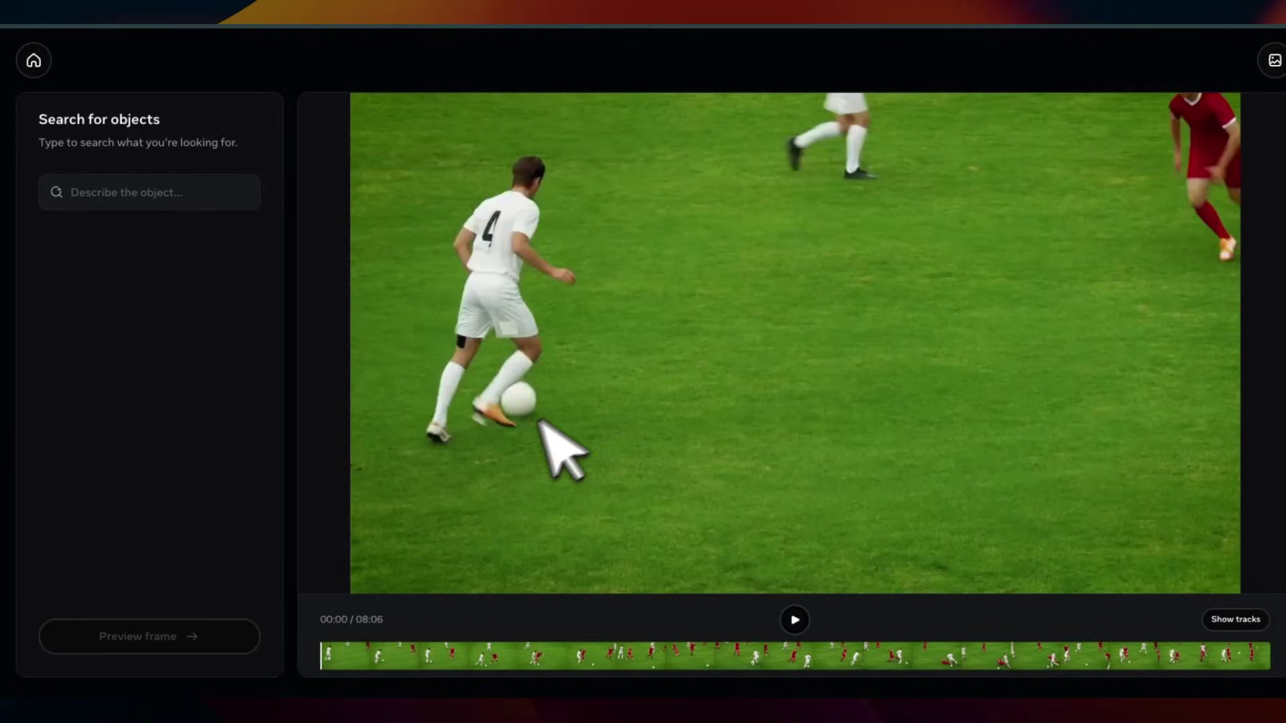
pyautogui.click(171, 195)
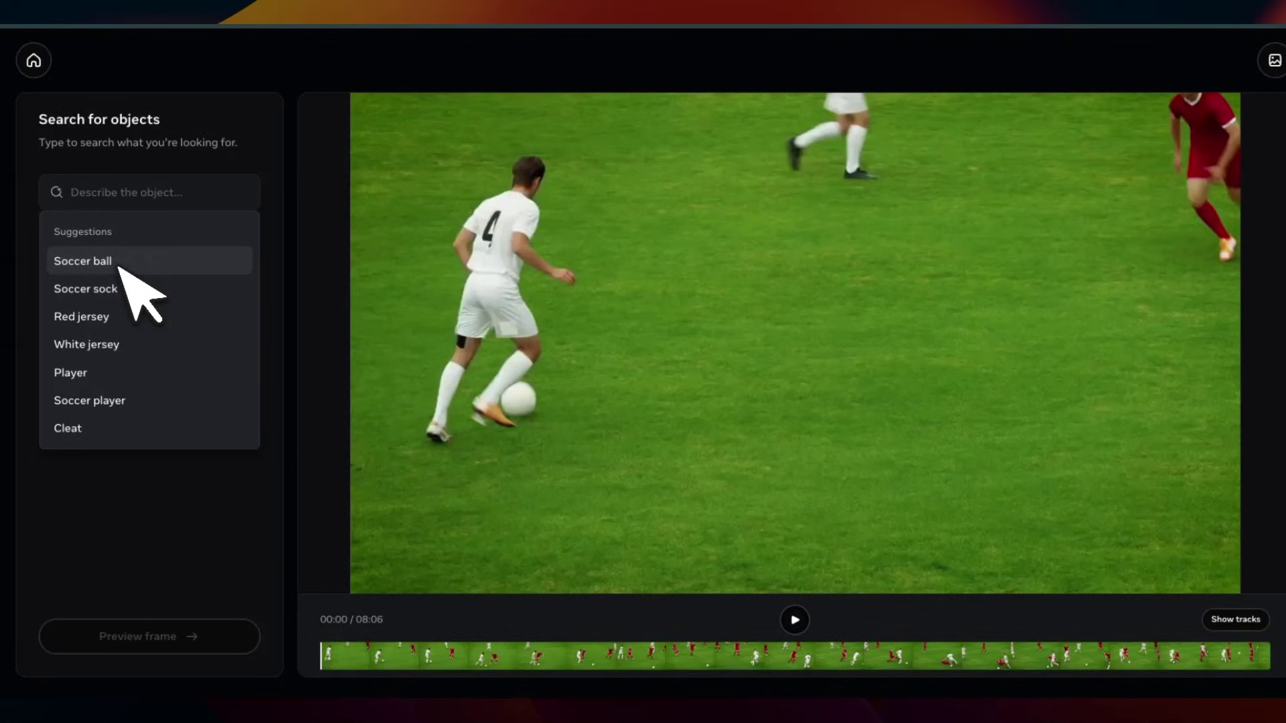
# Select the Soccer ball suggestion, check its mask in playback, and track it through the video.
pyautogui.click(167, 265)
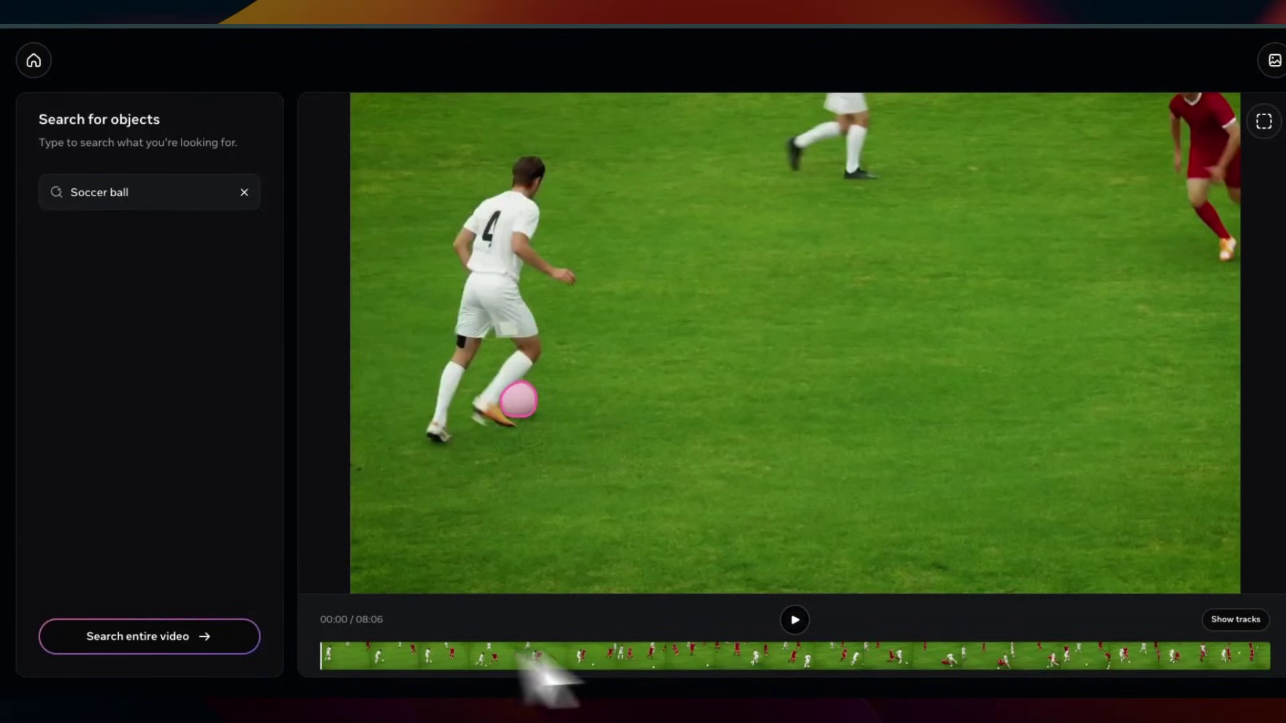
pyautogui.click(797, 623)
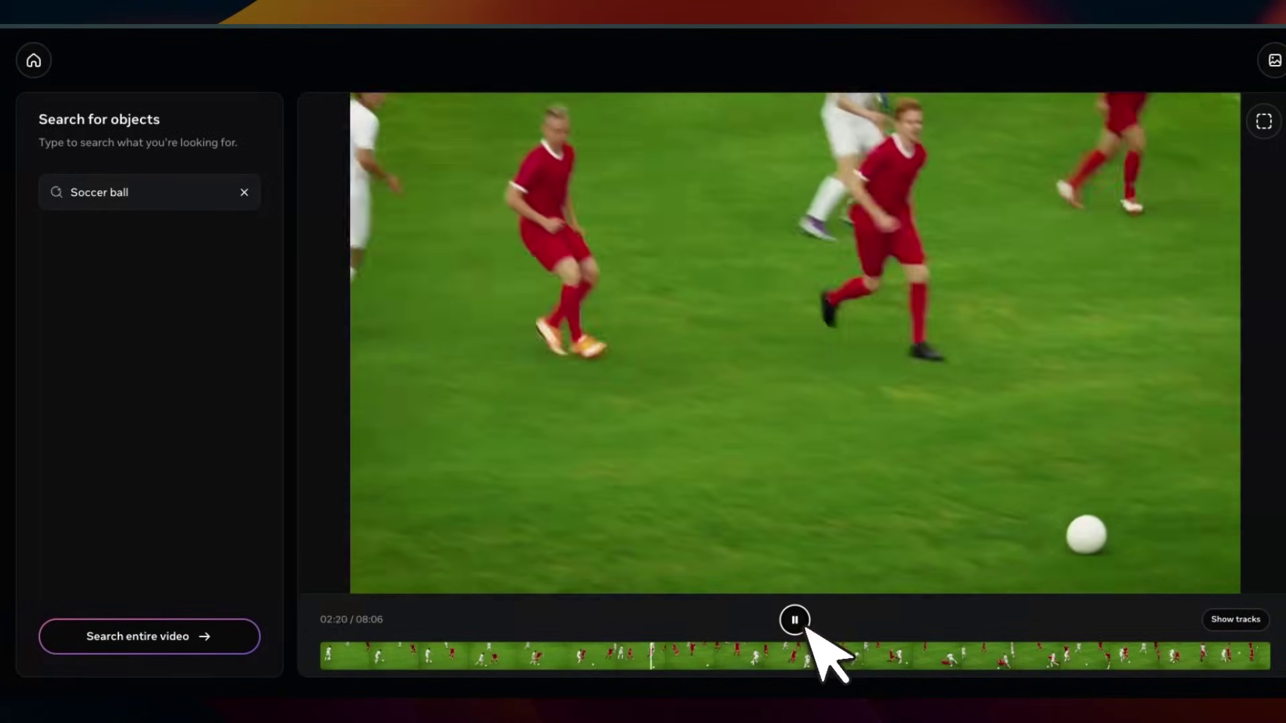
pyautogui.click(803, 628)
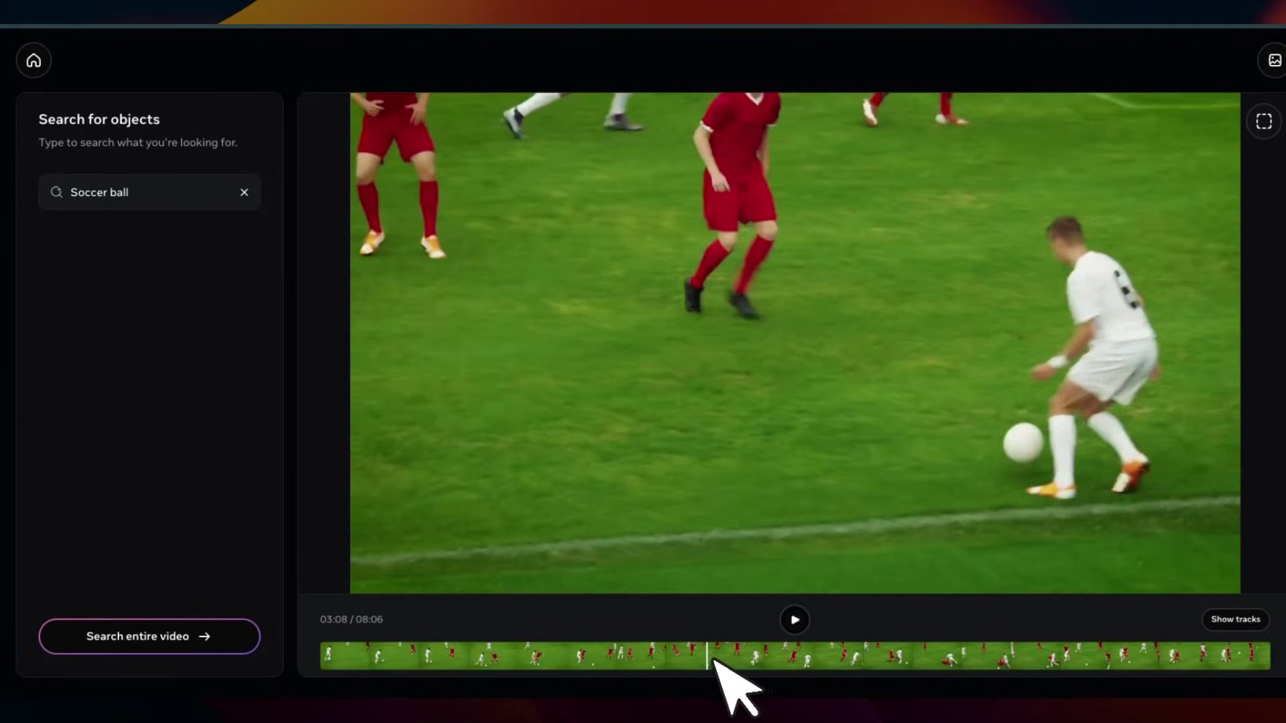
pyautogui.moveTo(713, 660); pyautogui.dragTo(306, 668)
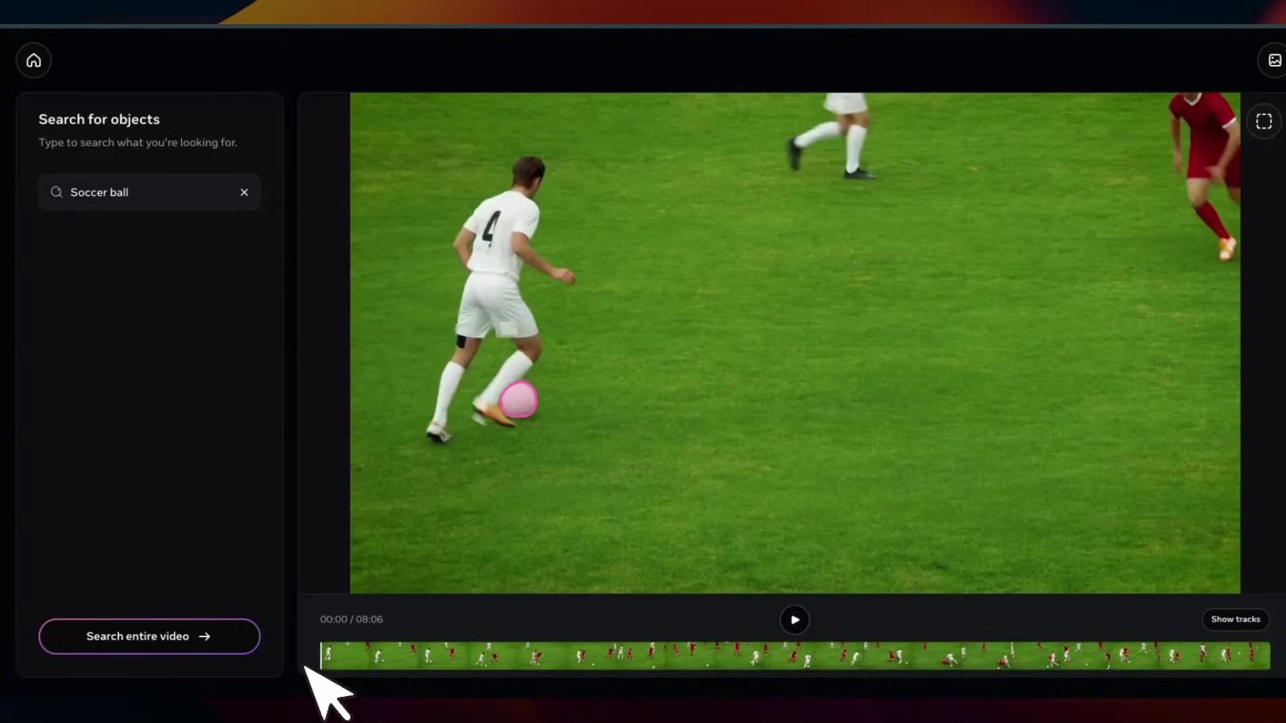
pyautogui.click(172, 647)
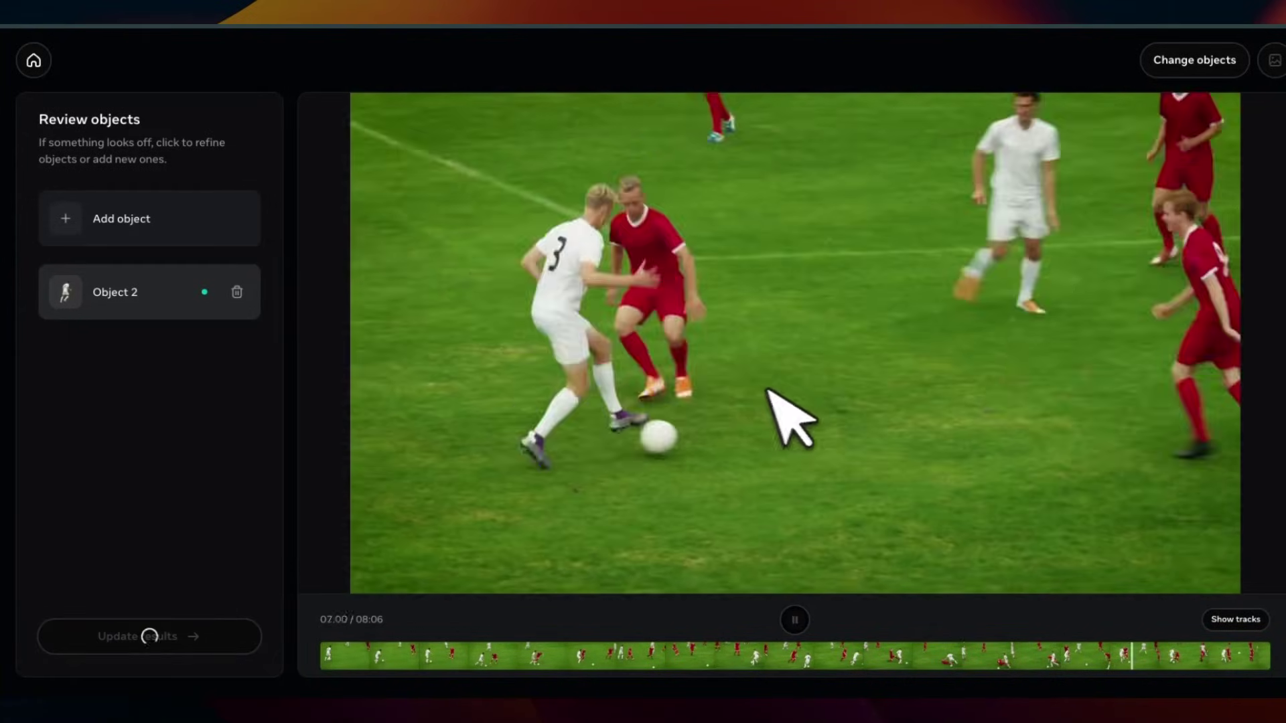
# Scrub the soccer video's timeline from near the start to review the tracking.
pyautogui.click(407, 653)
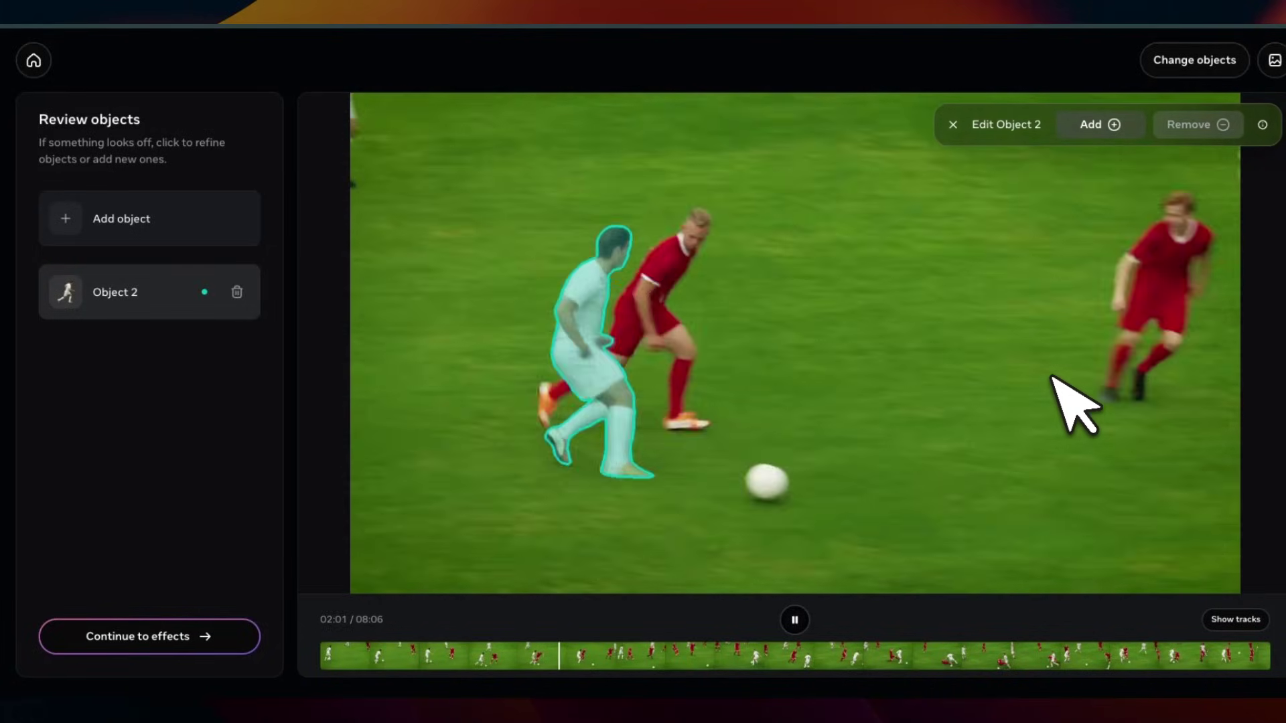
pyautogui.moveTo(1047, 653); pyautogui.dragTo(1132, 654)
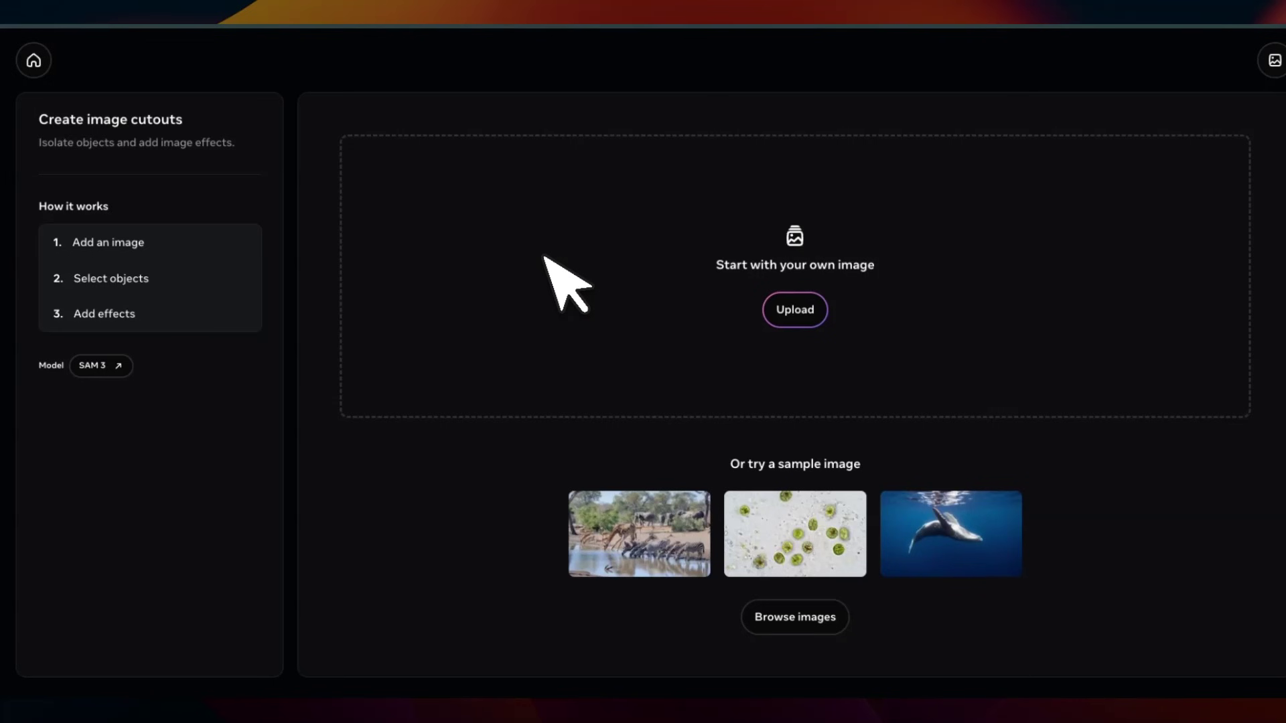
# Load the giraffe-and-zebras sample image and segment all Zebra instances.
pyautogui.click(646, 531)
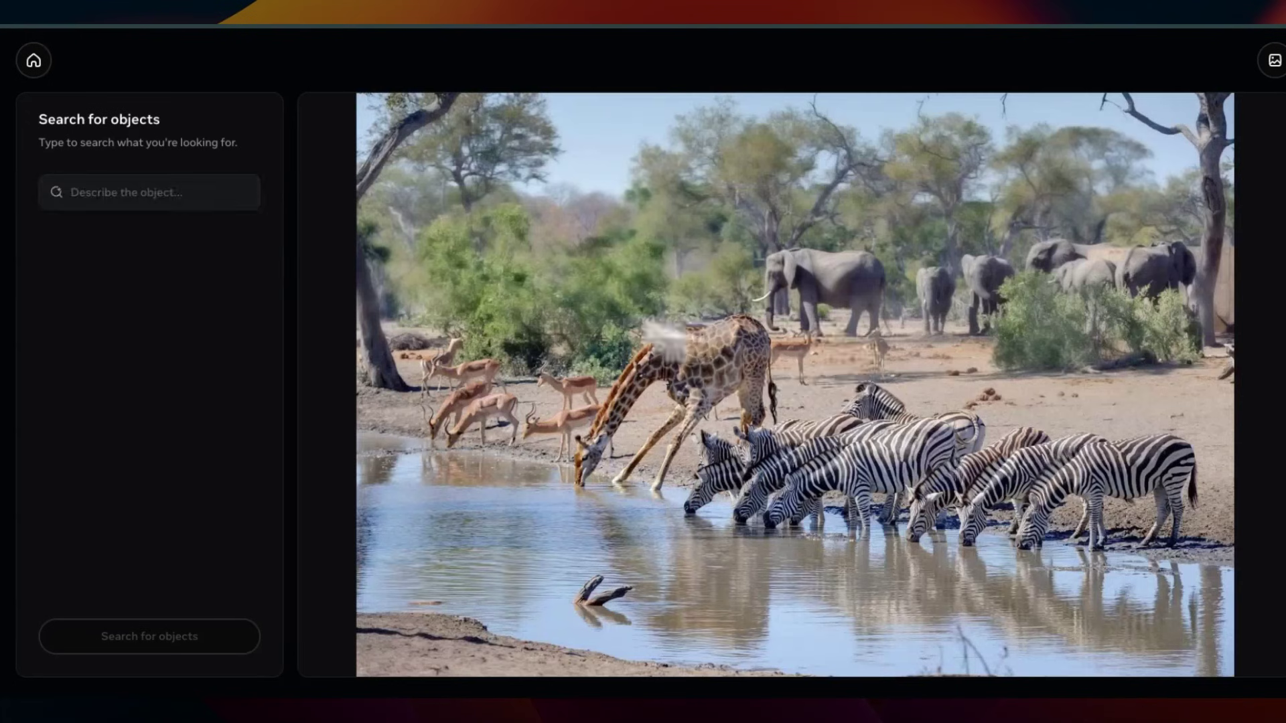
pyautogui.click(108, 199)
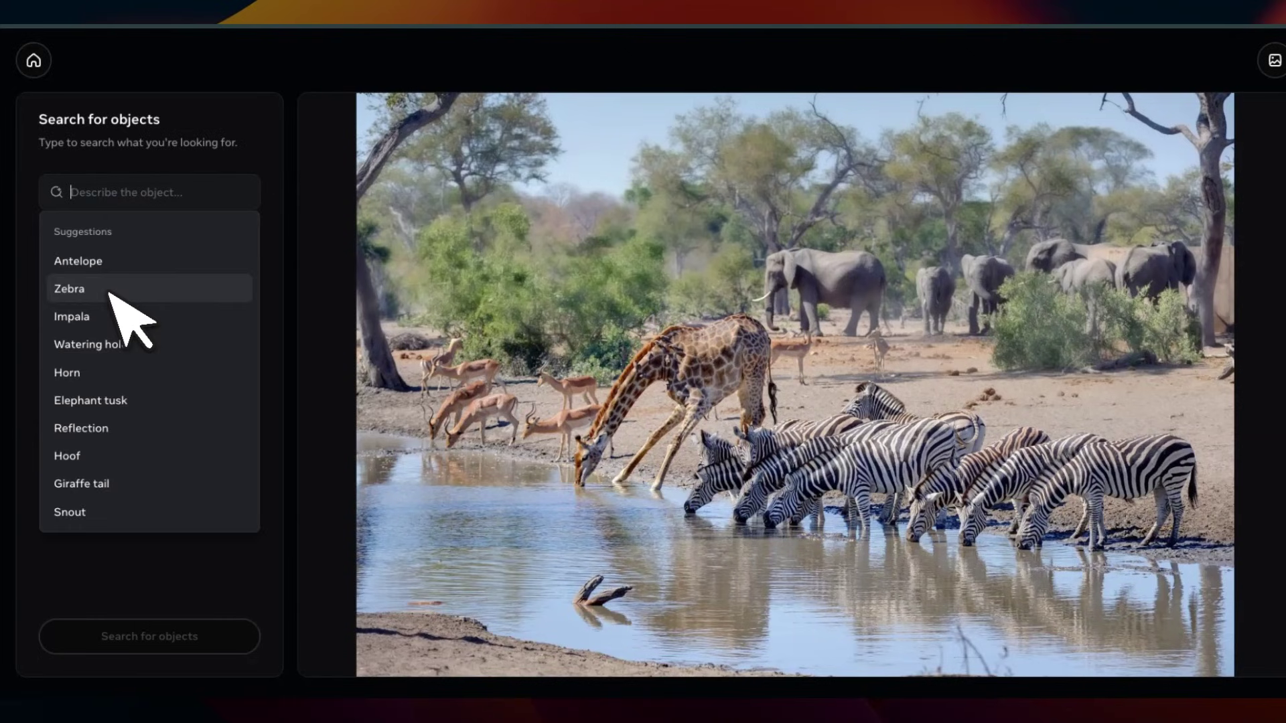
pyautogui.click(109, 291)
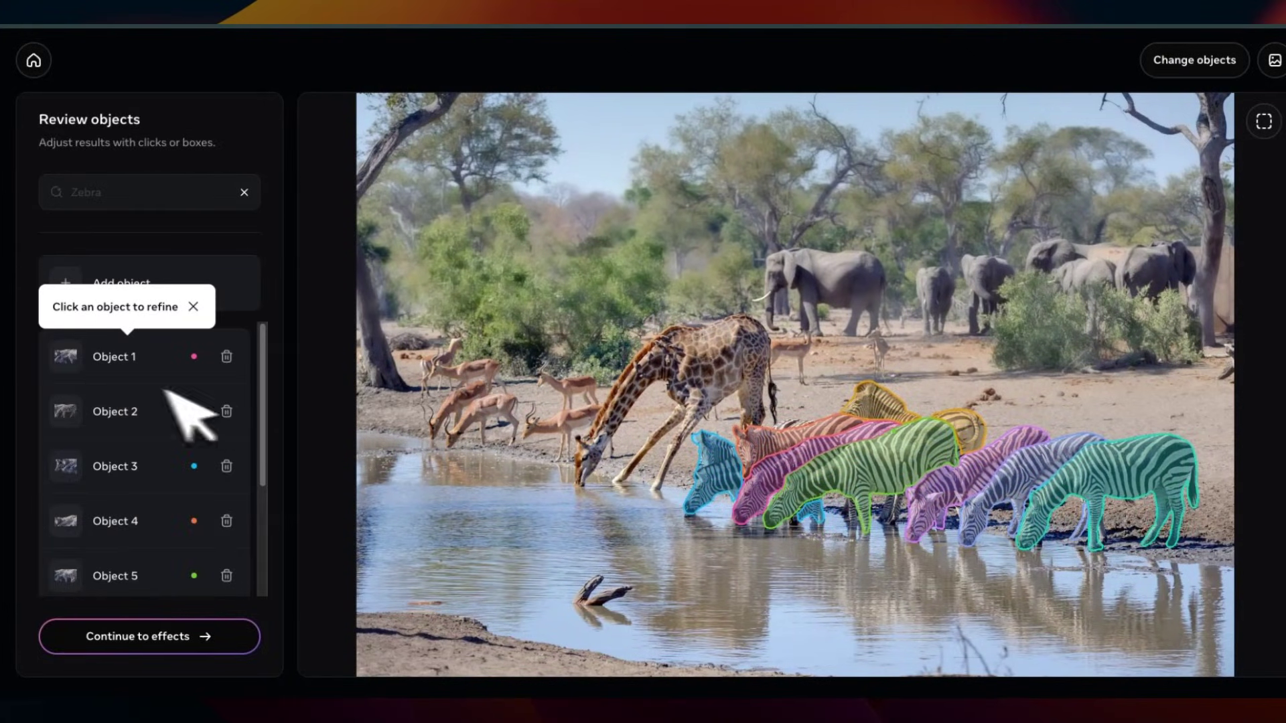
# Review the masks of the segmented zebras, Objects 1 through 8.
pyautogui.click(115, 360)
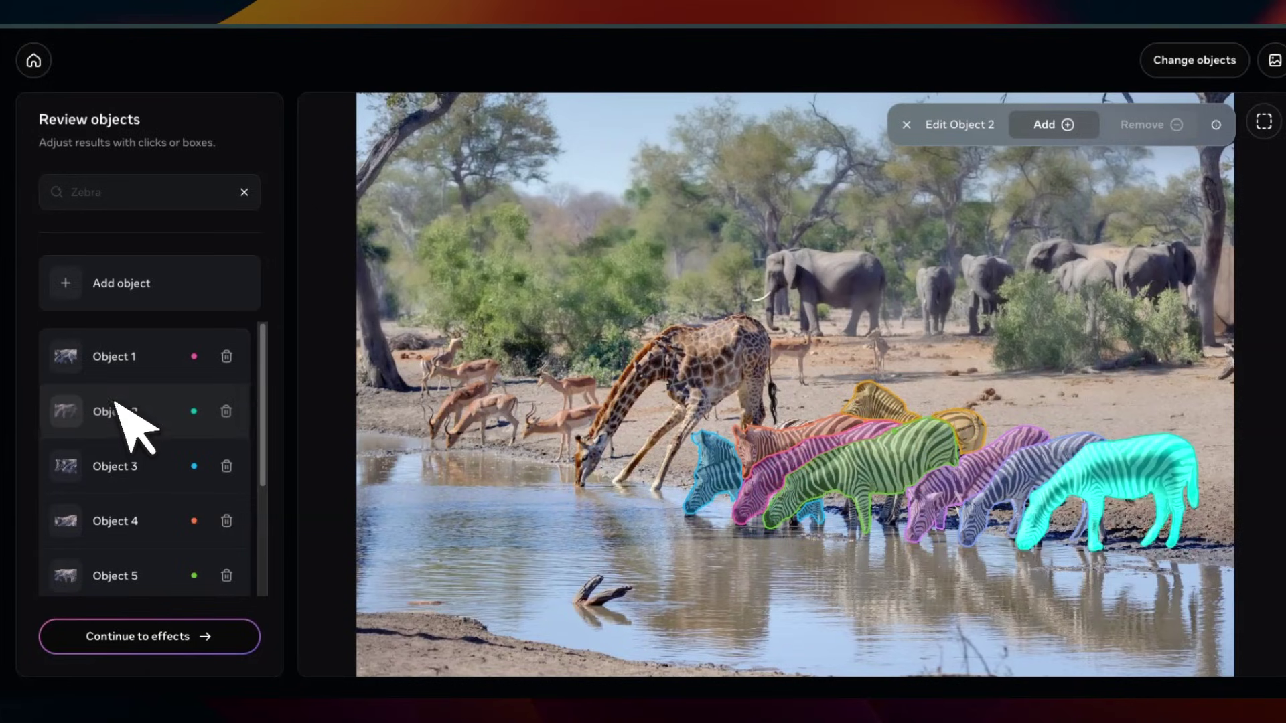
pyautogui.click(119, 463)
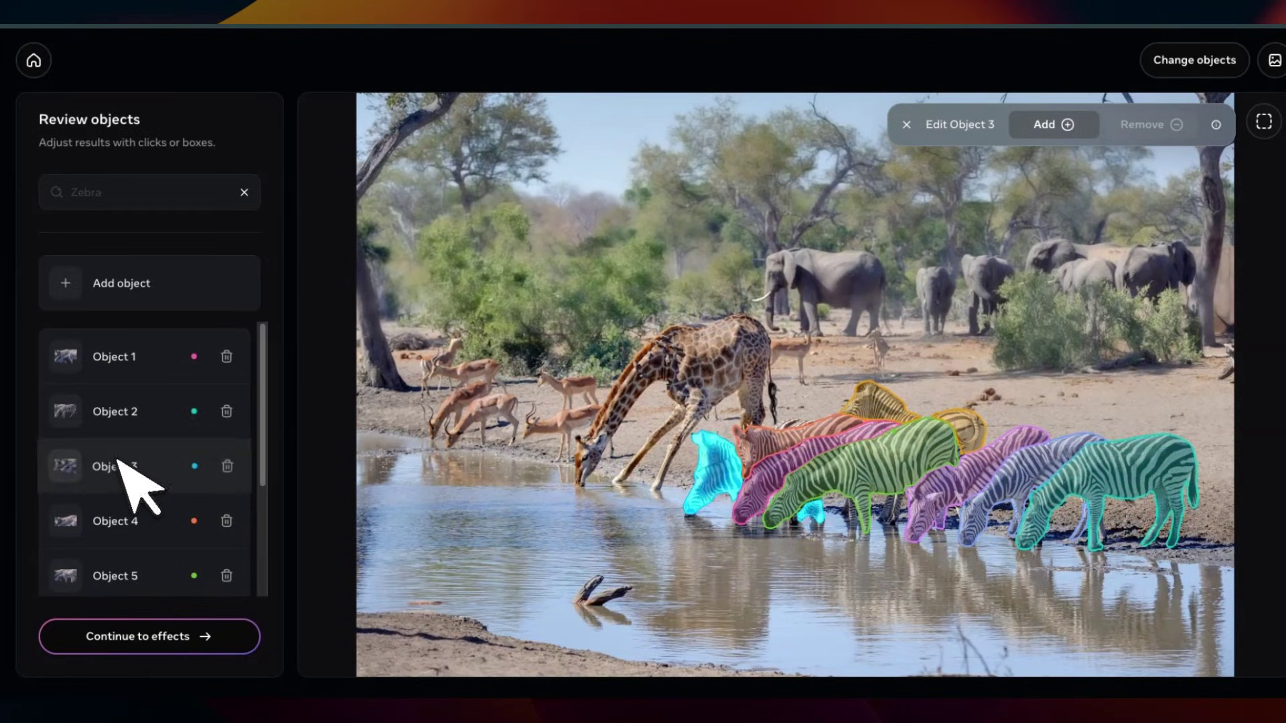
pyautogui.click(115, 529)
pyautogui.click(121, 561)
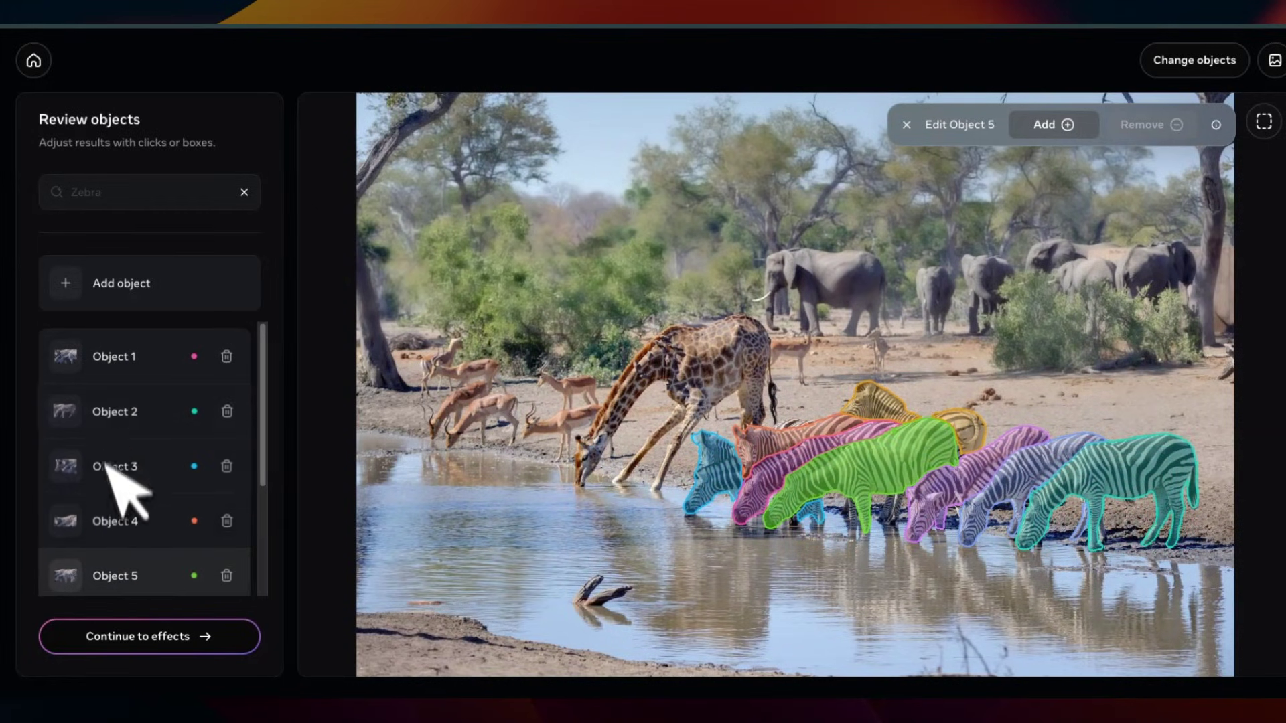
pyautogui.scroll(-3, 110, 489)
pyautogui.click(117, 509)
pyautogui.click(120, 559)
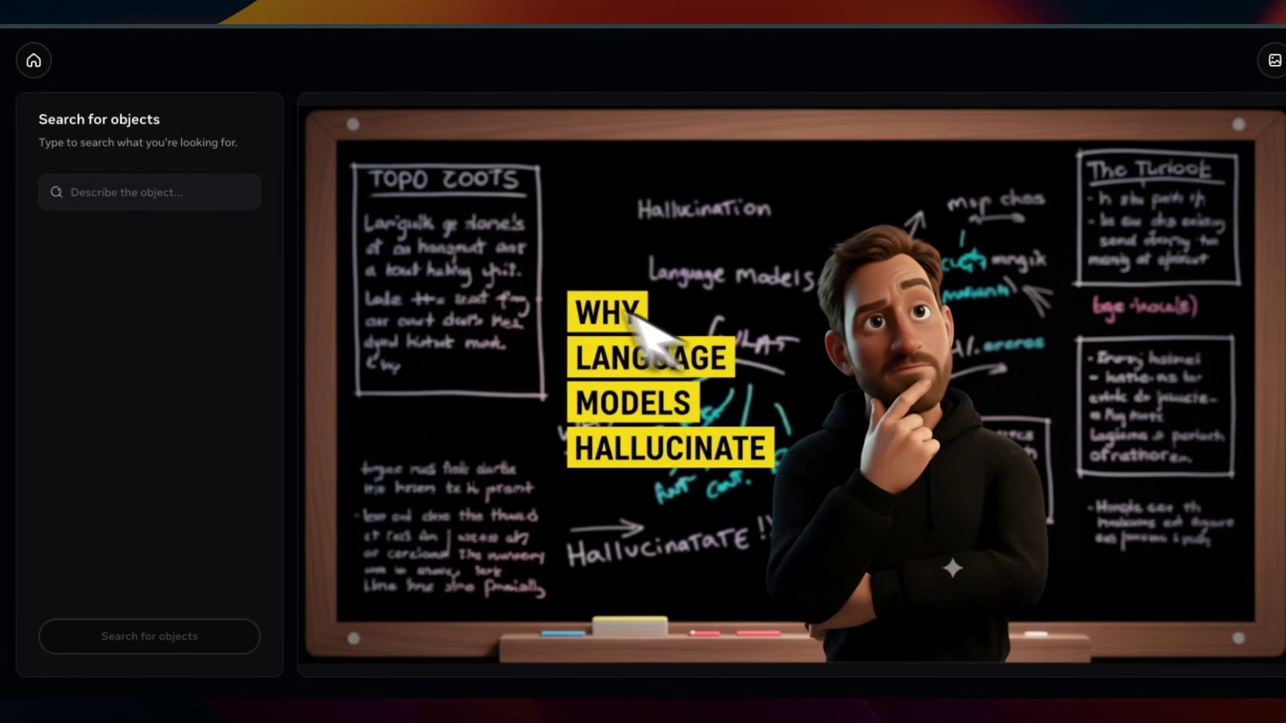
# Segment the man, then add the chalkboard and the chalk eraser as further objects.
pyautogui.click(164, 202)
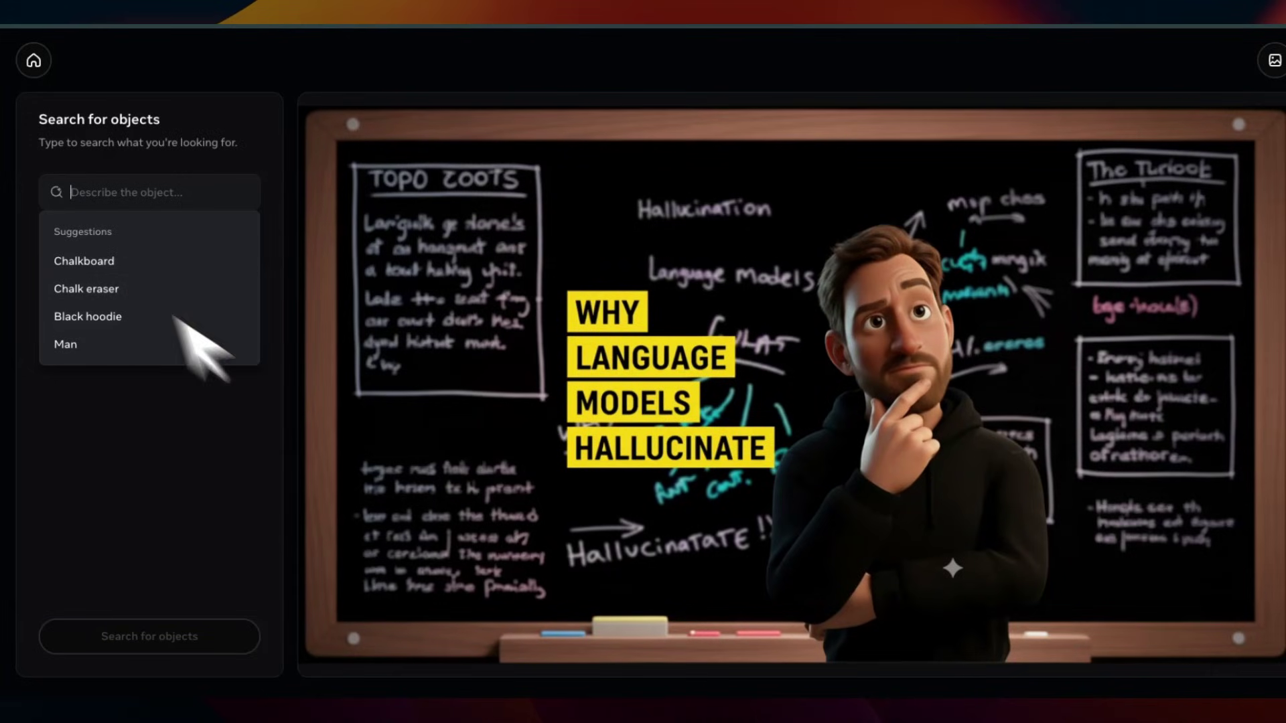
pyautogui.click(103, 346)
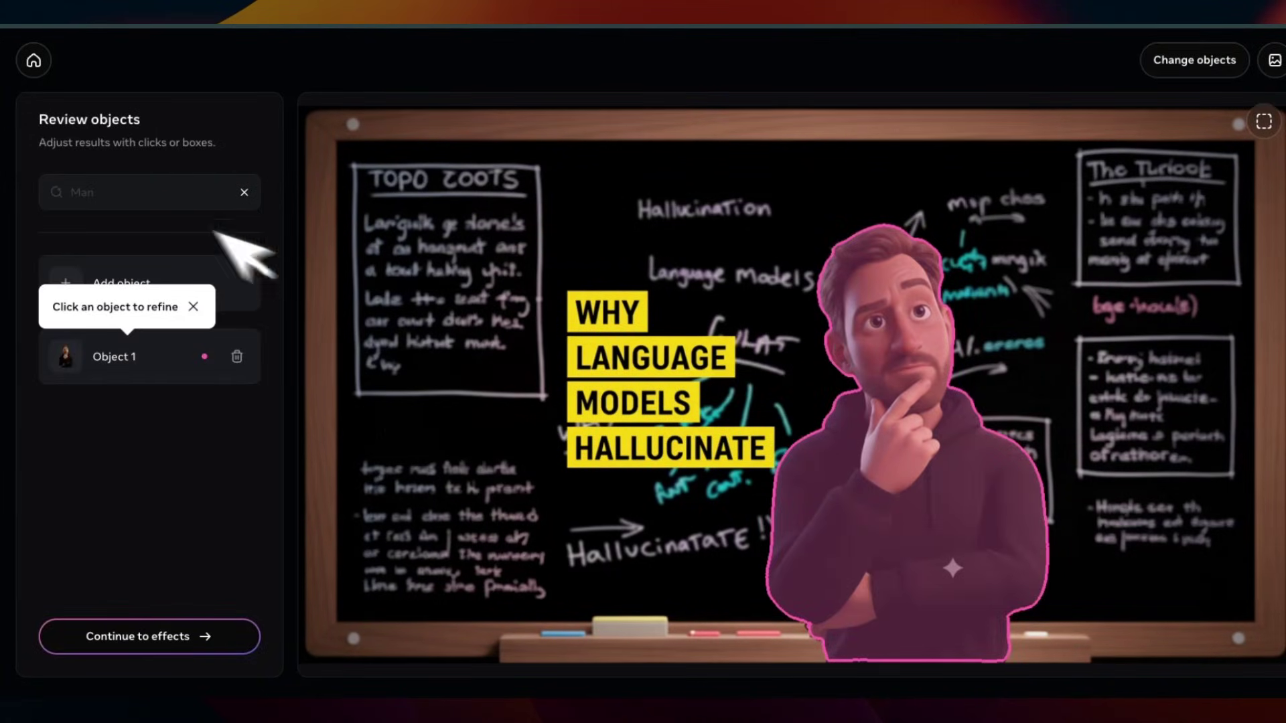
pyautogui.click(168, 281)
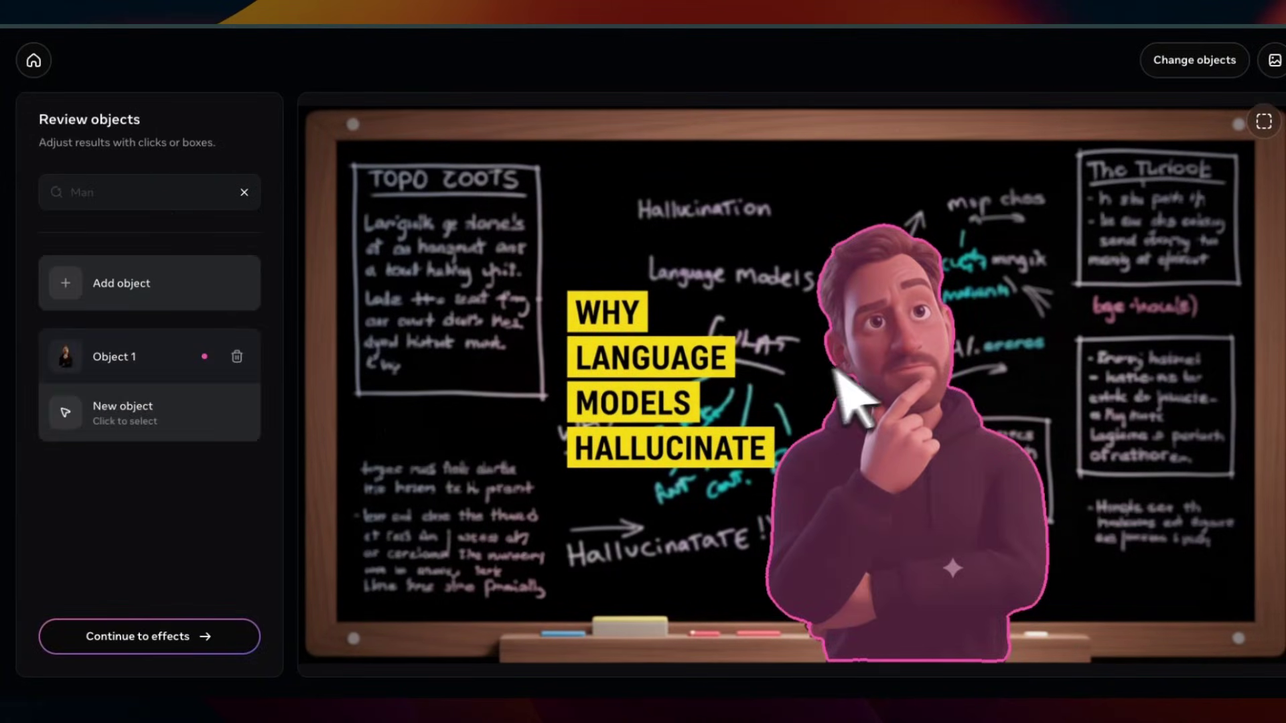
pyautogui.click(543, 484)
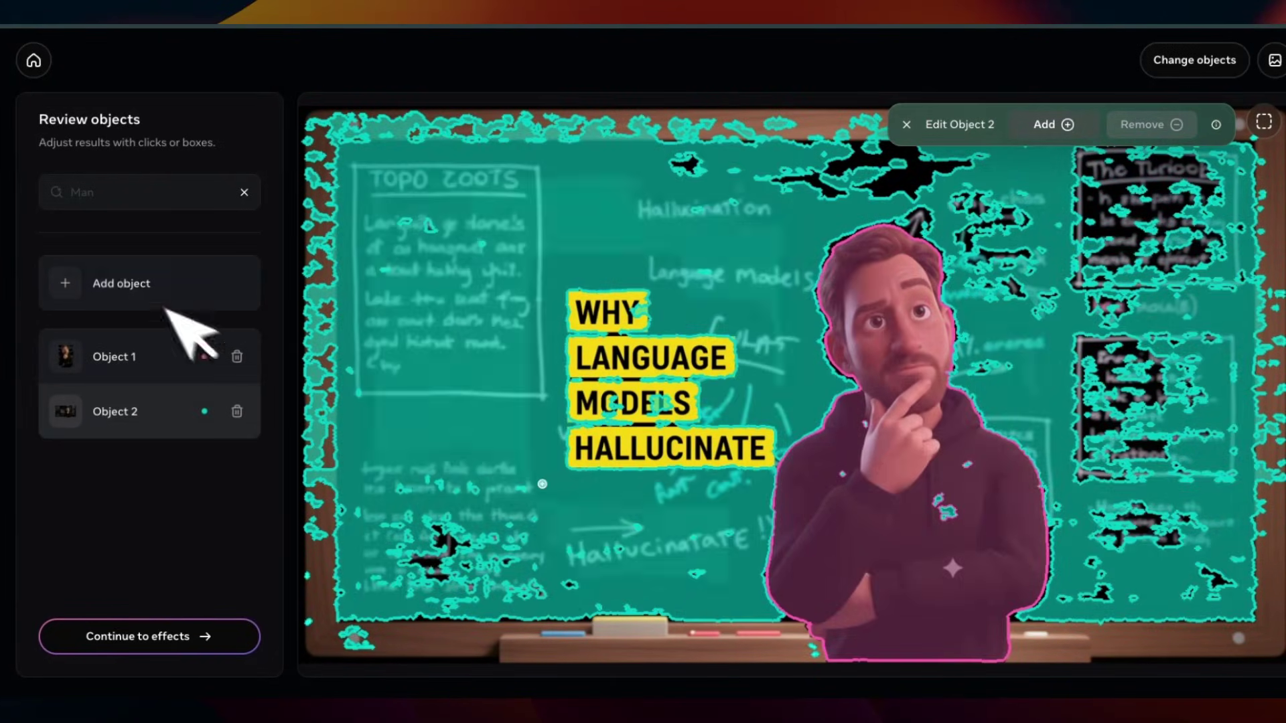
pyautogui.click(167, 305)
pyautogui.click(622, 630)
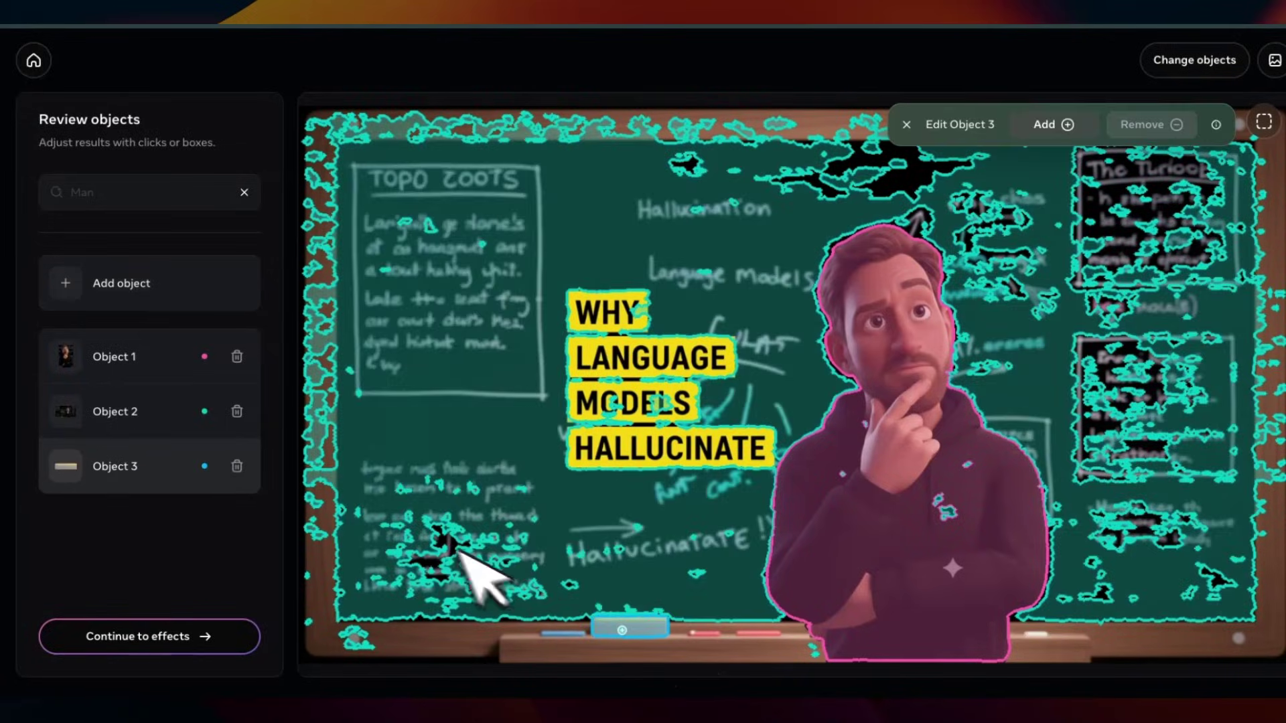
# Move on to effects and apply the Cartoon effect to the objects.
pyautogui.click(186, 642)
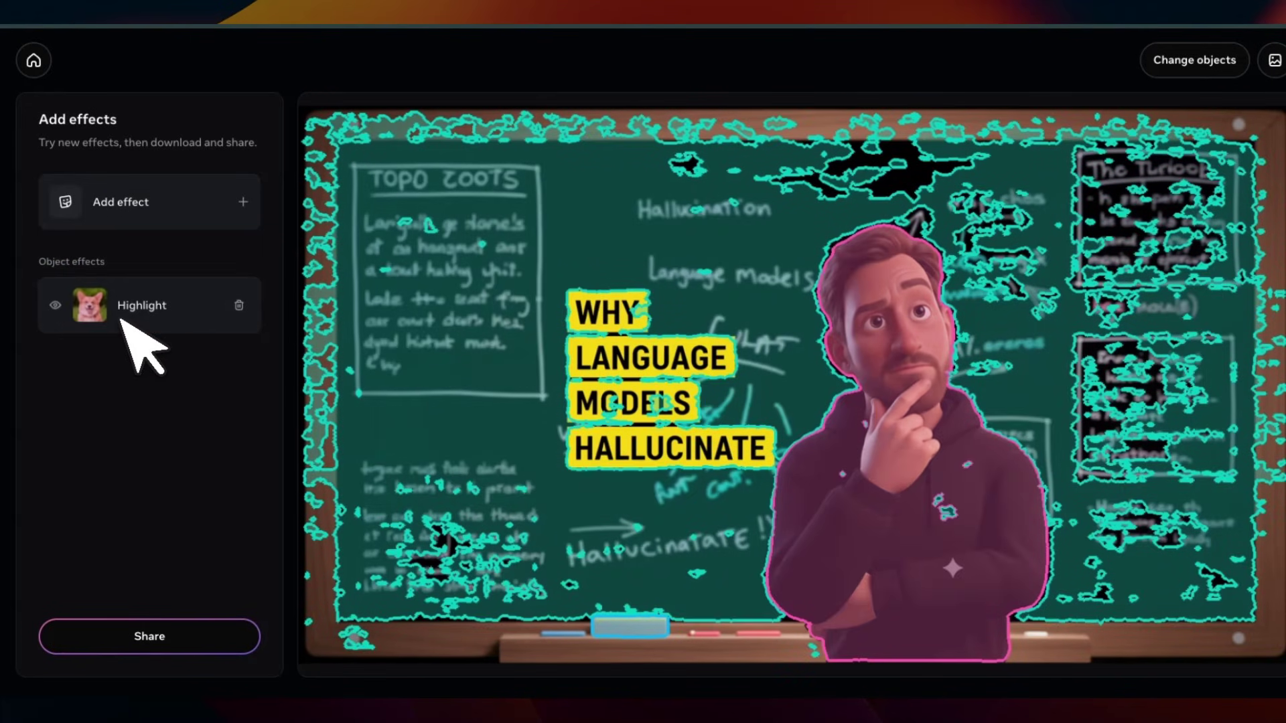
pyautogui.click(135, 224)
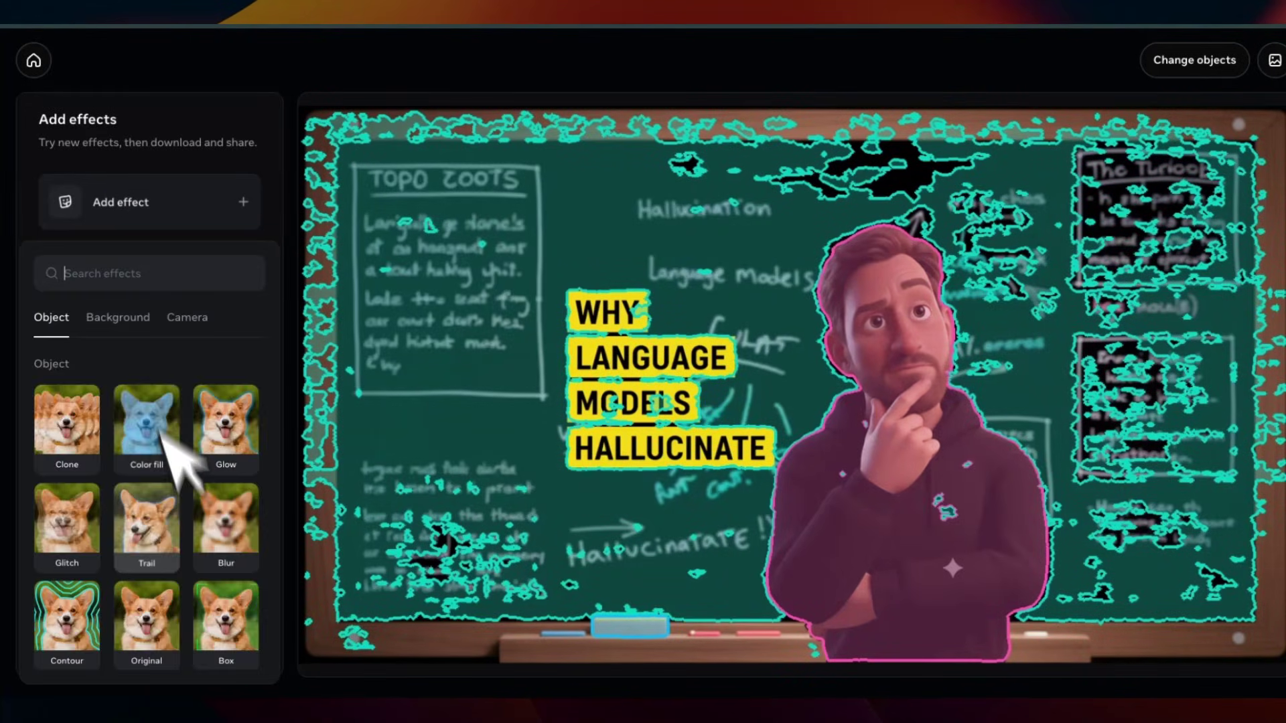
pyautogui.scroll(-3, 191, 482)
pyautogui.scroll(2, 144, 589)
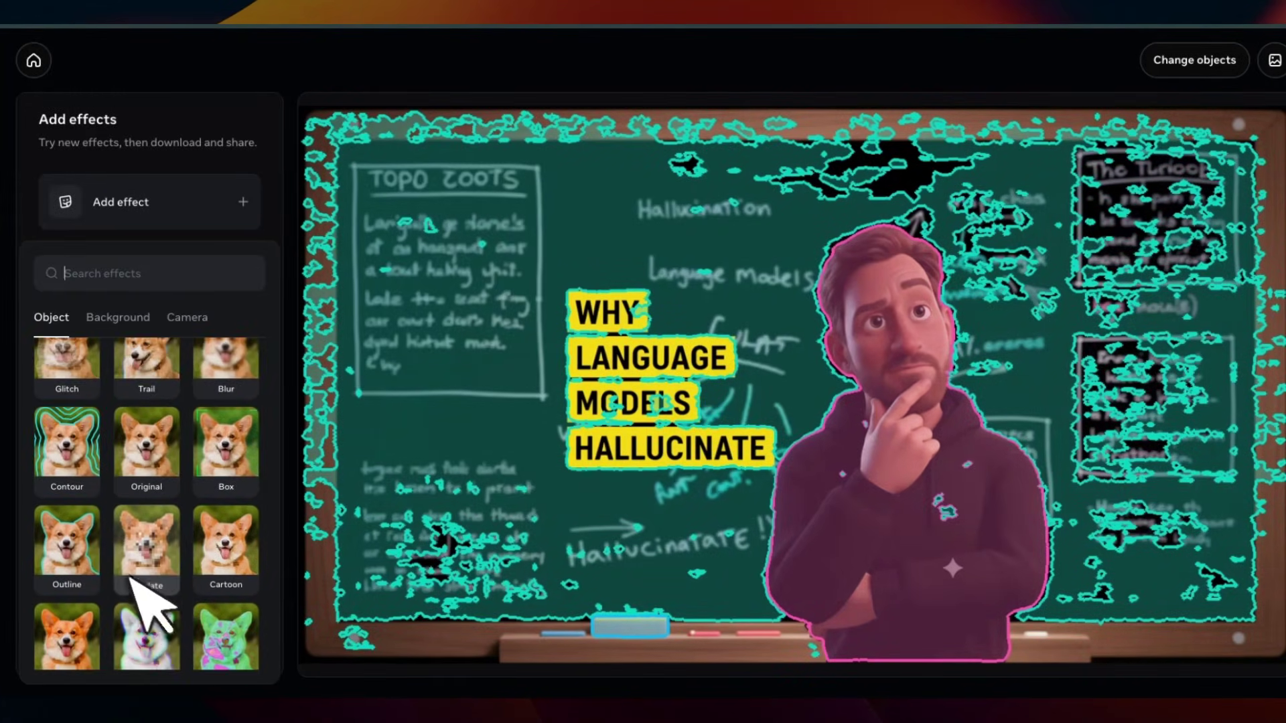
pyautogui.scroll(-2, 149, 615)
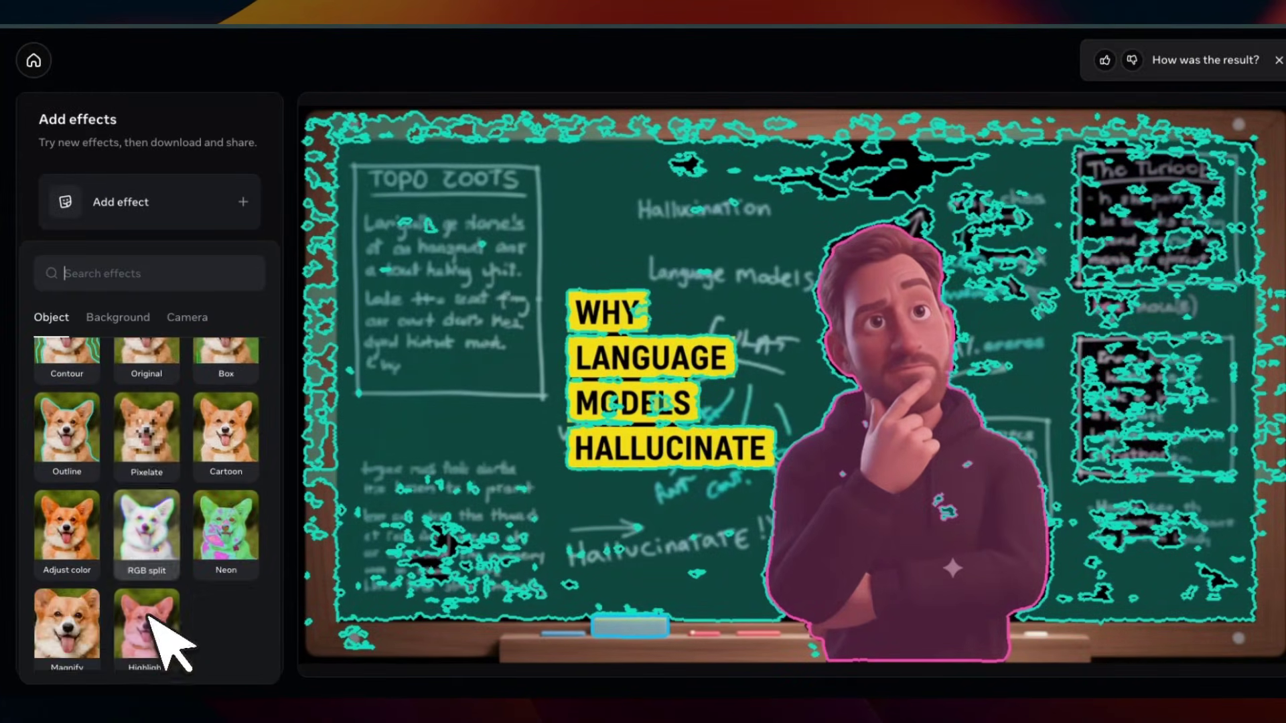
pyautogui.click(228, 437)
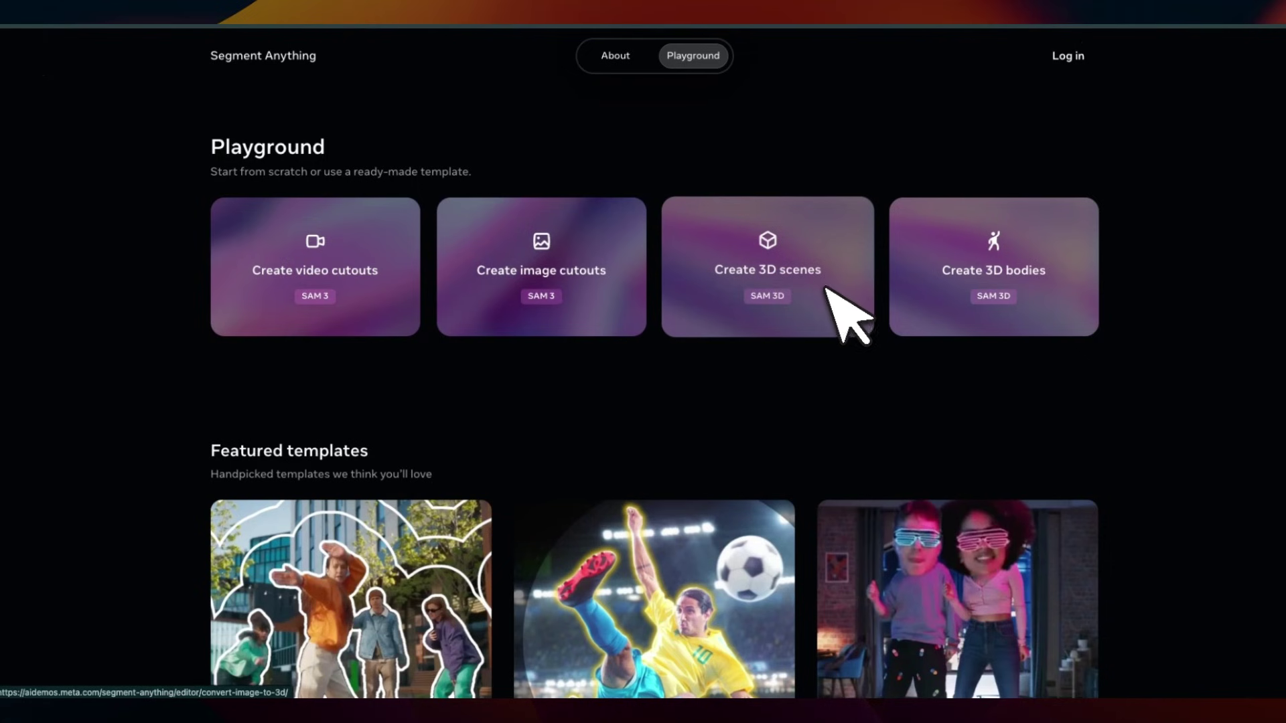
# Open the 3D scene creator with the first living-room sample and select the sofa.
pyautogui.click(814, 276)
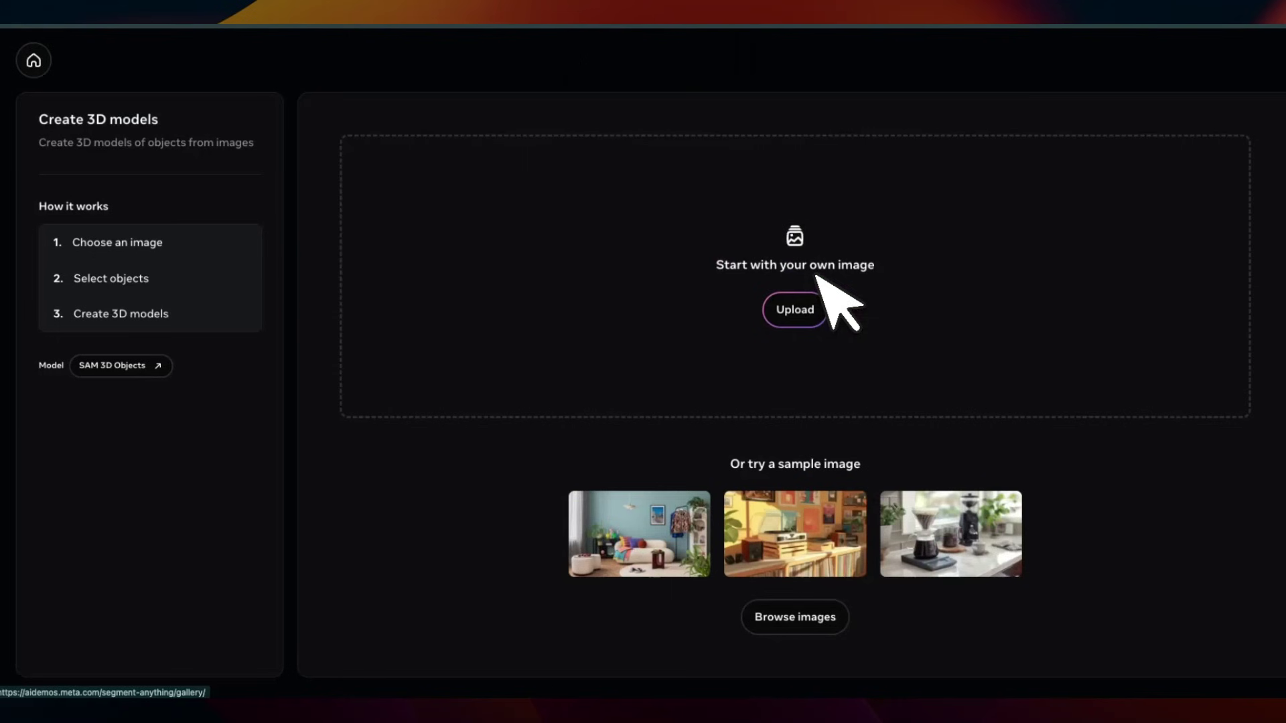
pyautogui.click(669, 557)
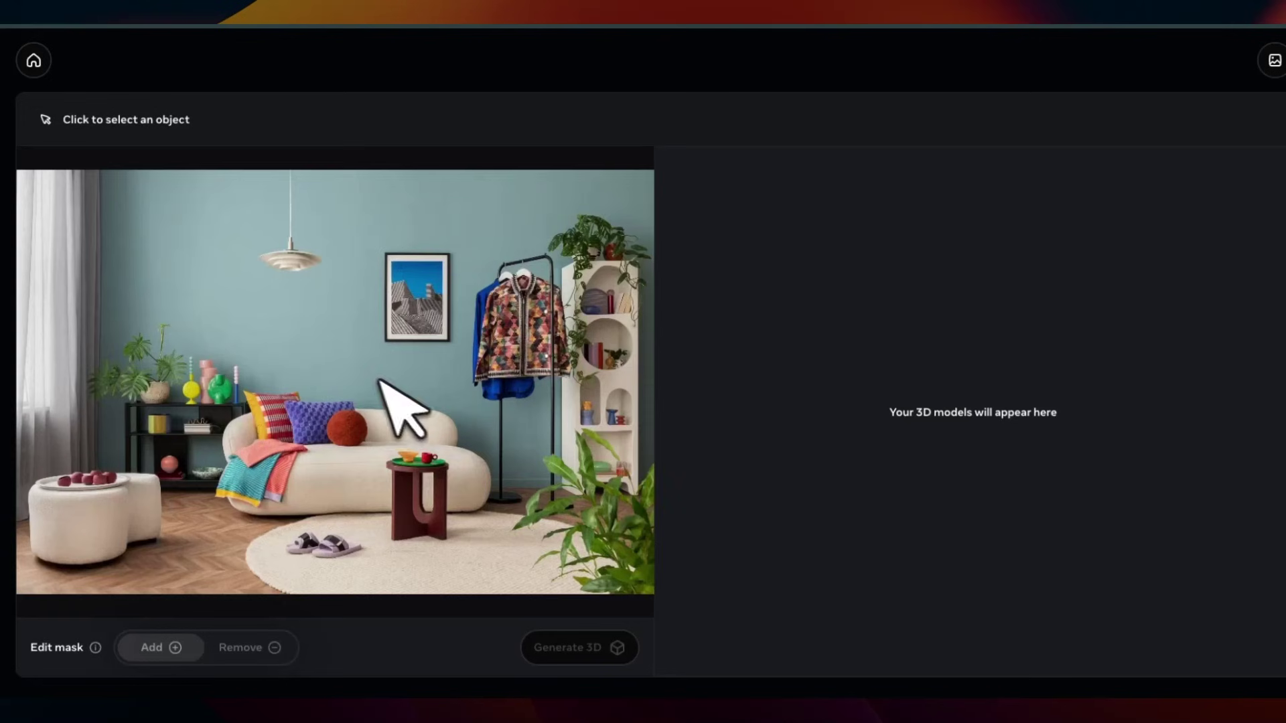
pyautogui.click(386, 476)
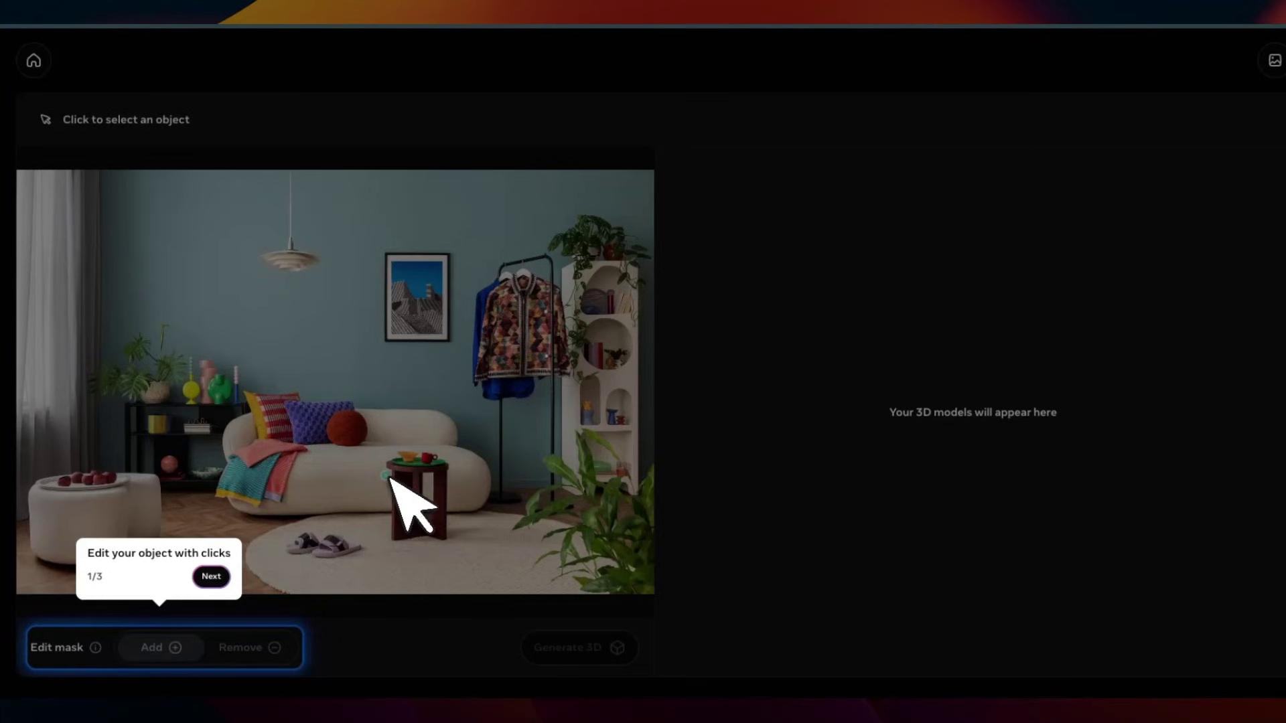
# Close the guided tour, generate the 3D models, and orbit the scene to inspect them.
pyautogui.click(212, 575)
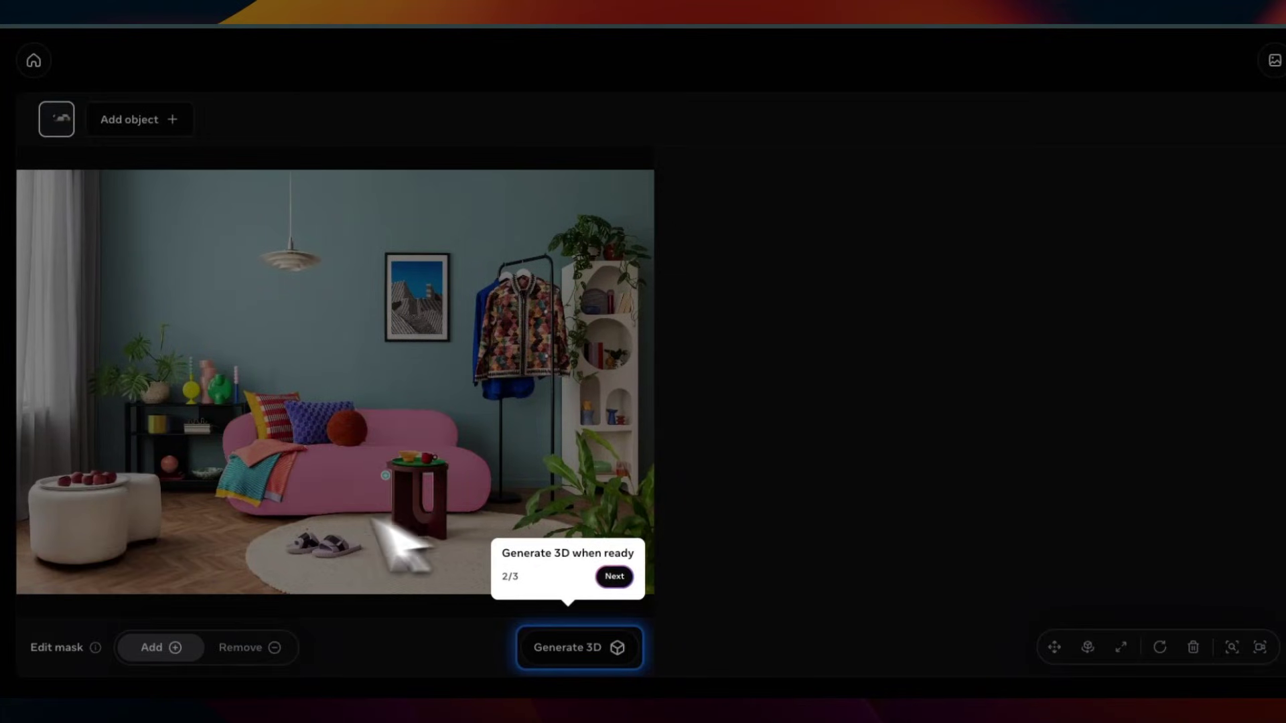
pyautogui.click(615, 577)
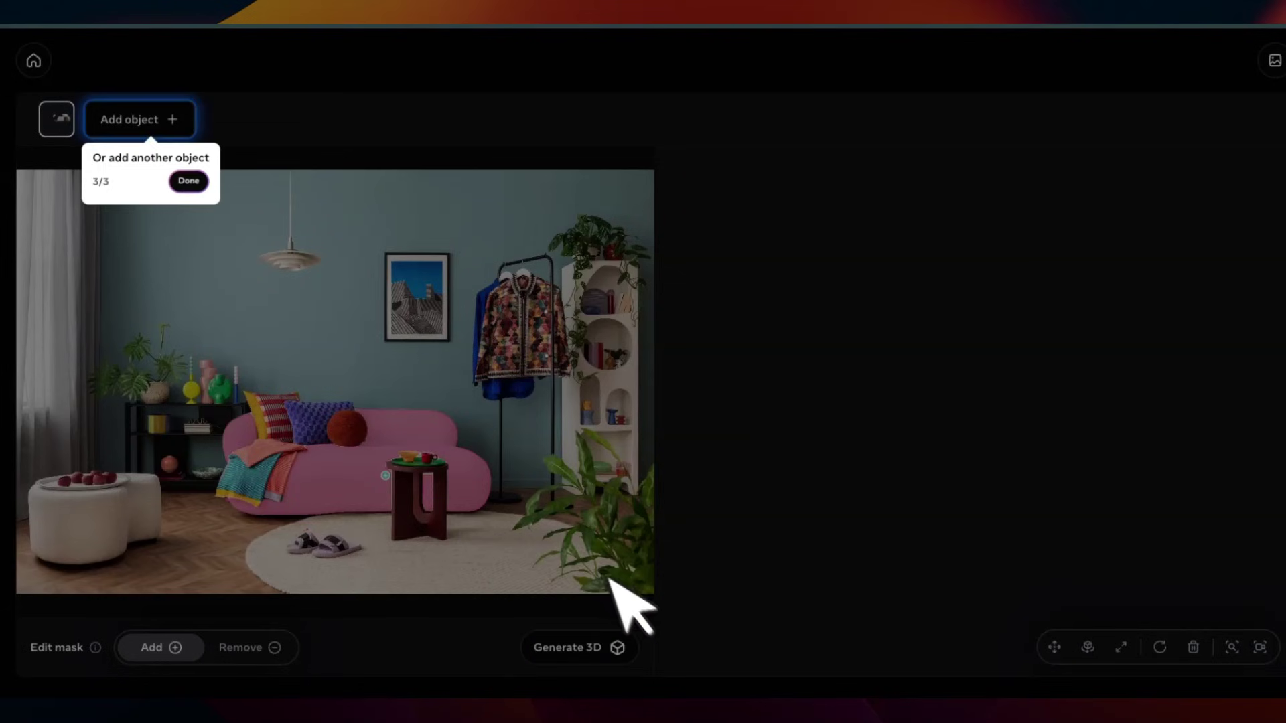
pyautogui.click(191, 177)
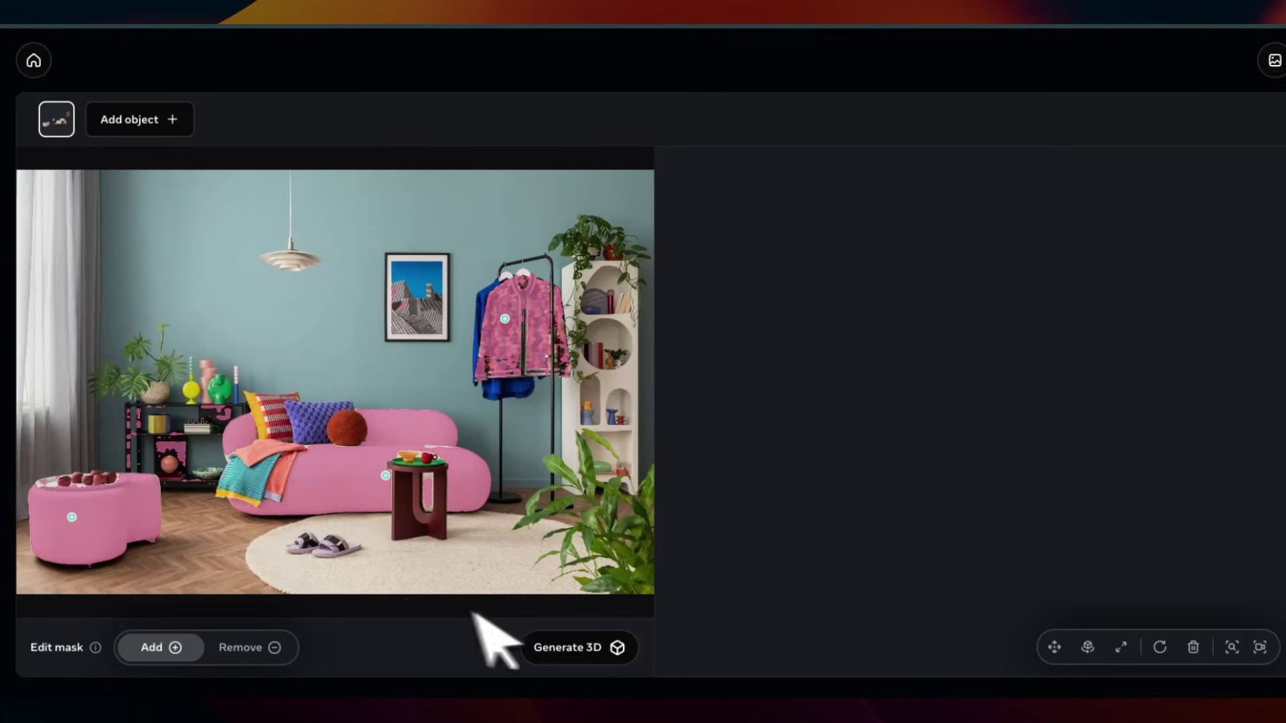
pyautogui.click(582, 654)
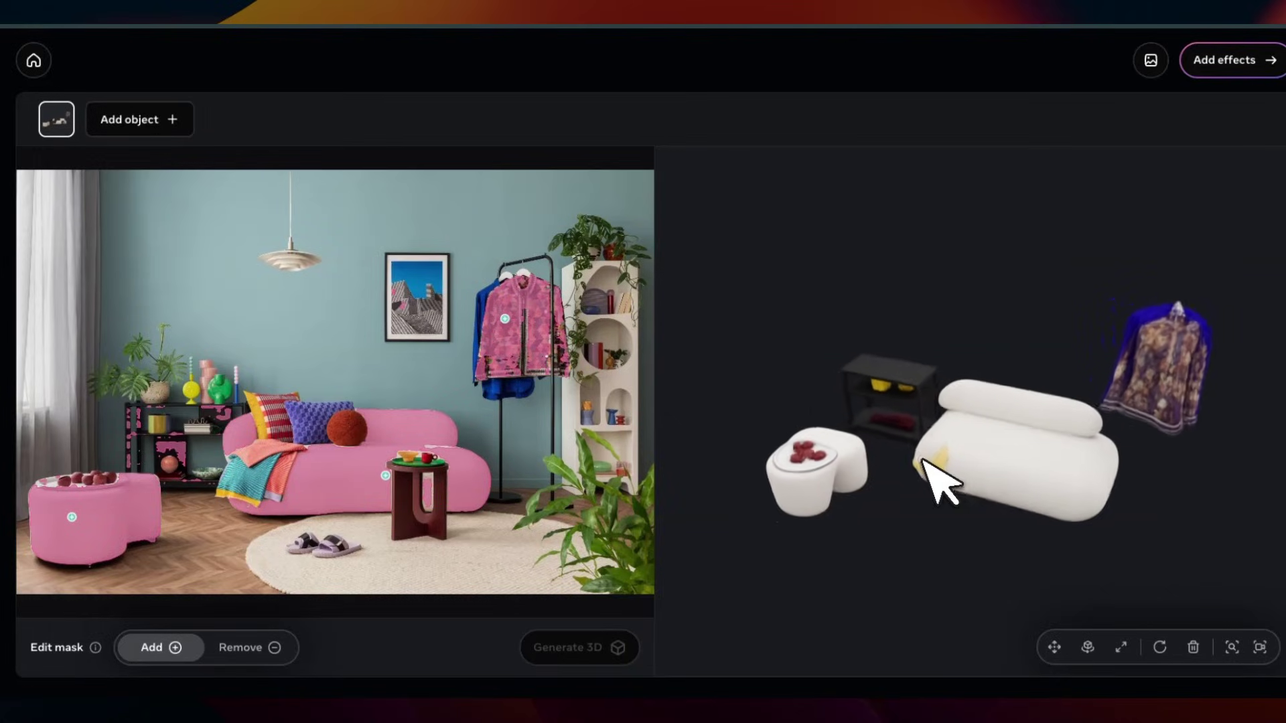
pyautogui.moveTo(941, 482); pyautogui.dragTo(1085, 482)
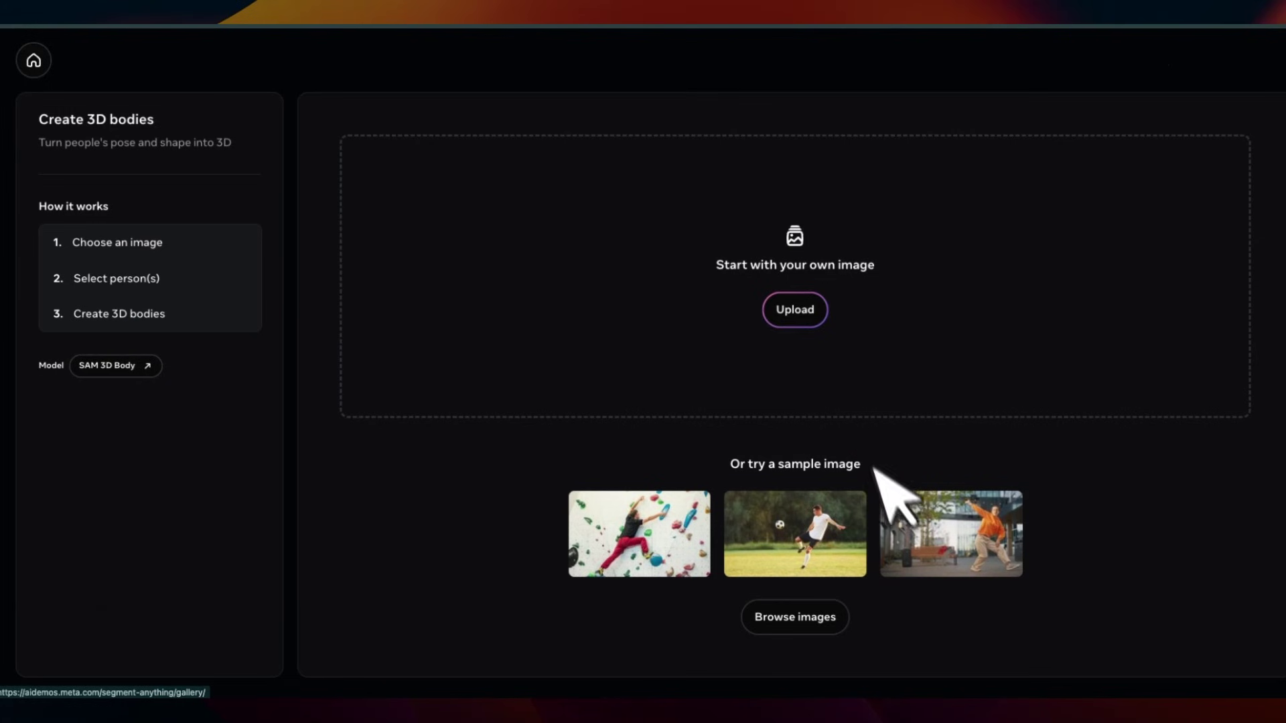
# Load the rock-climbing sample, generate the climber's 3D body model, and orbit the mesh.
pyautogui.click(664, 526)
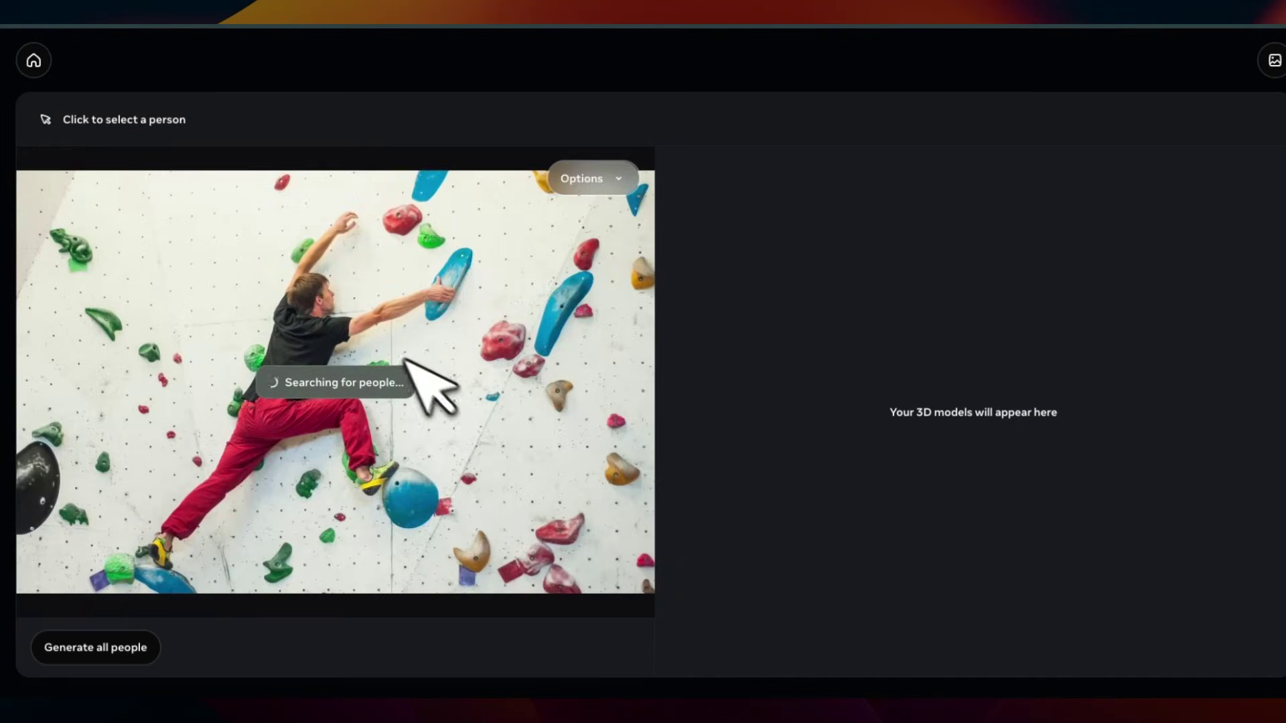
pyautogui.click(127, 651)
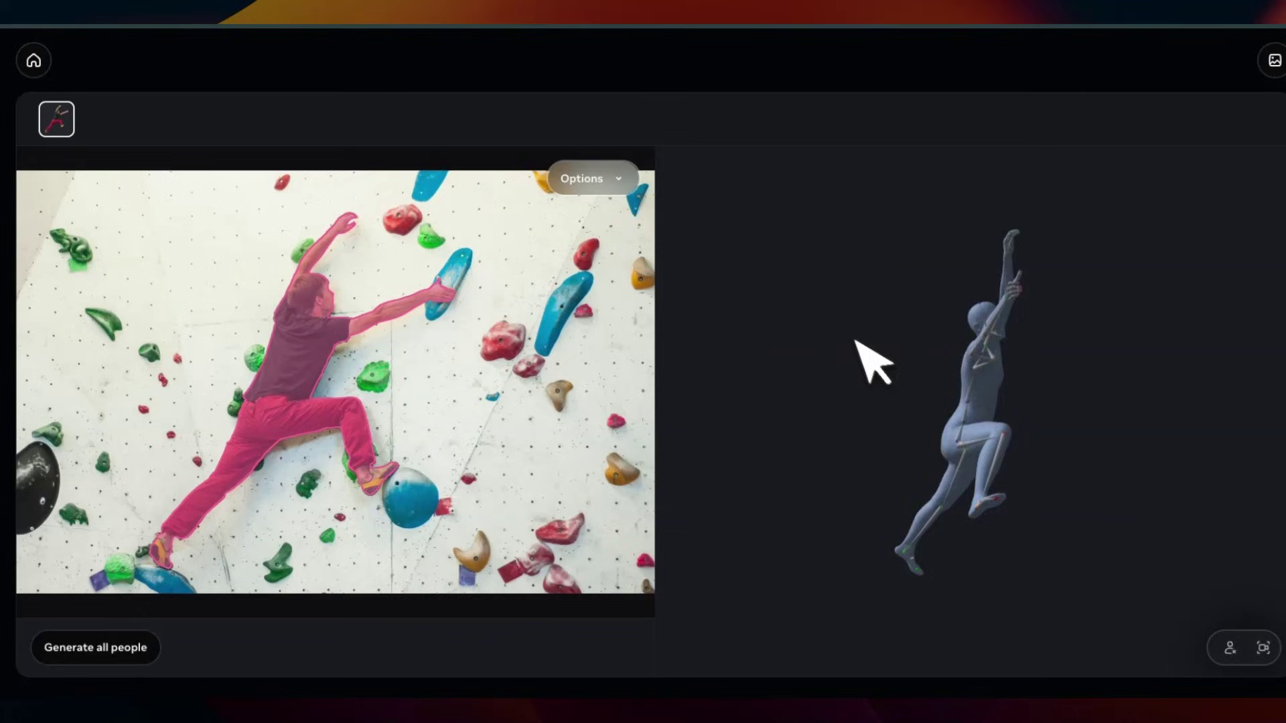
pyautogui.moveTo(857, 342); pyautogui.dragTo(899, 402)
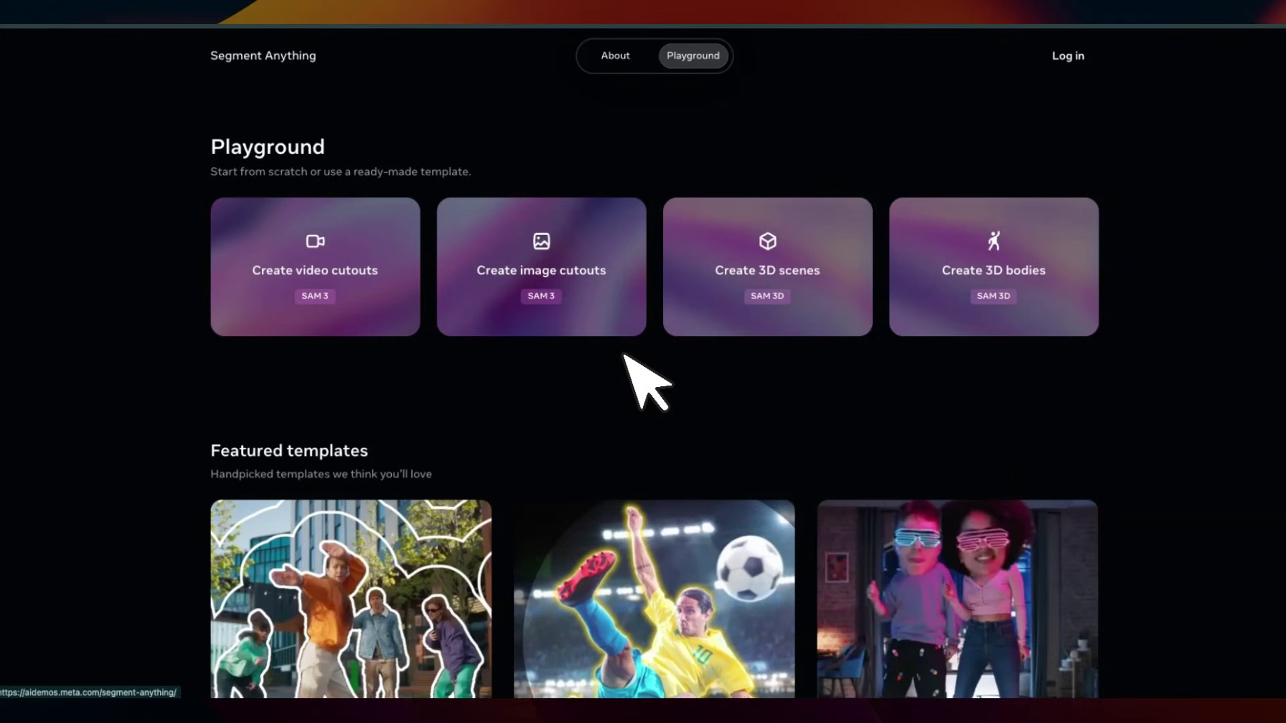
# Open the Bounding box template from Featured templates and apply it to the skating video.
pyautogui.scroll(-3, 692, 367)
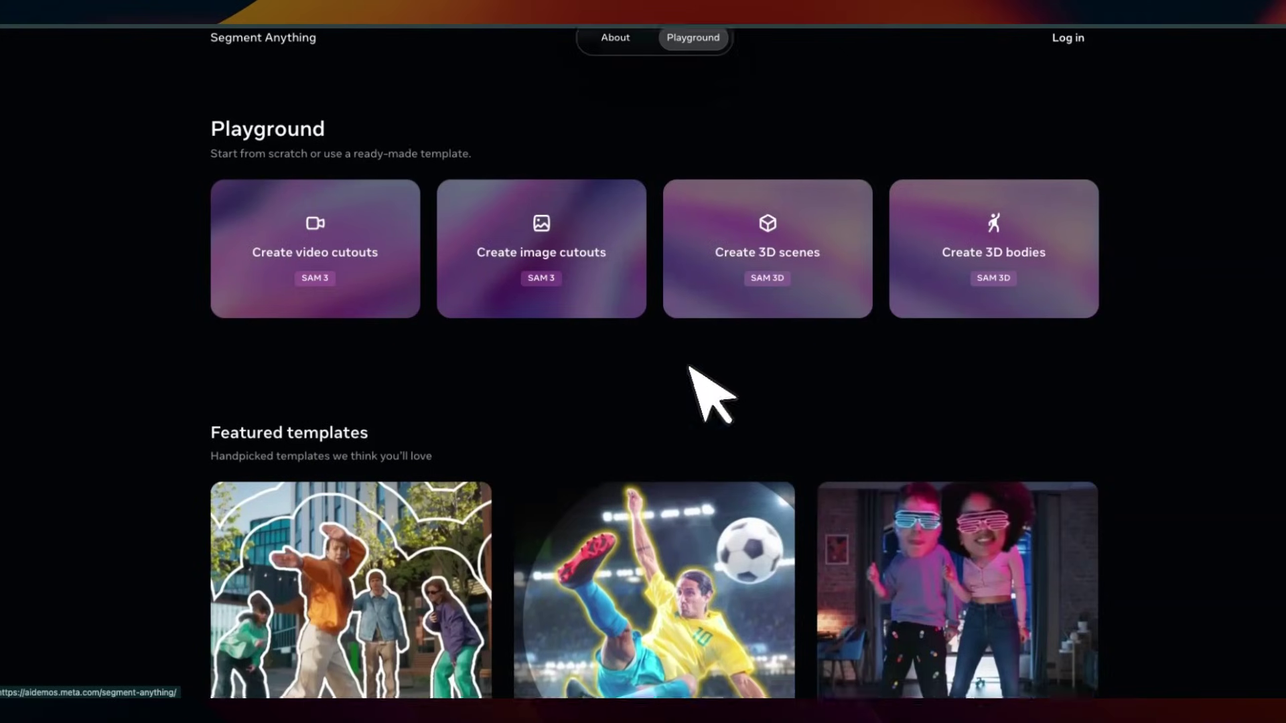
pyautogui.scroll(-2, 710, 360)
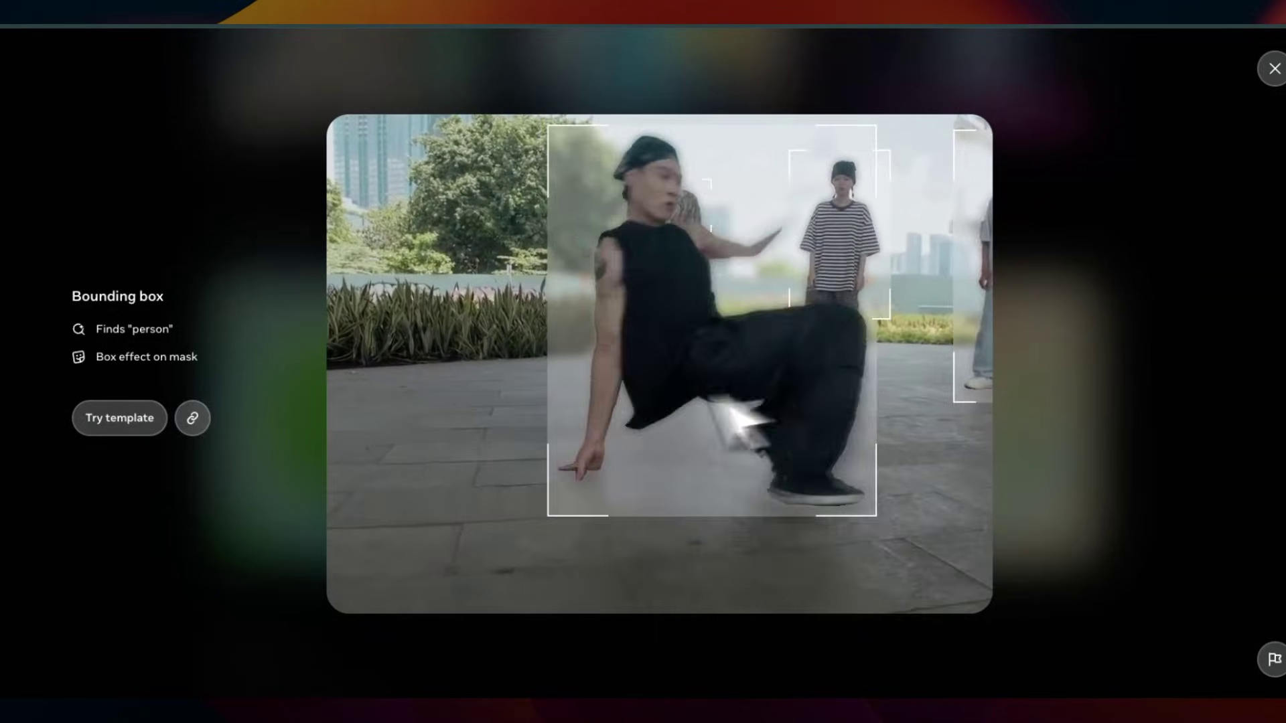
pyautogui.click(132, 429)
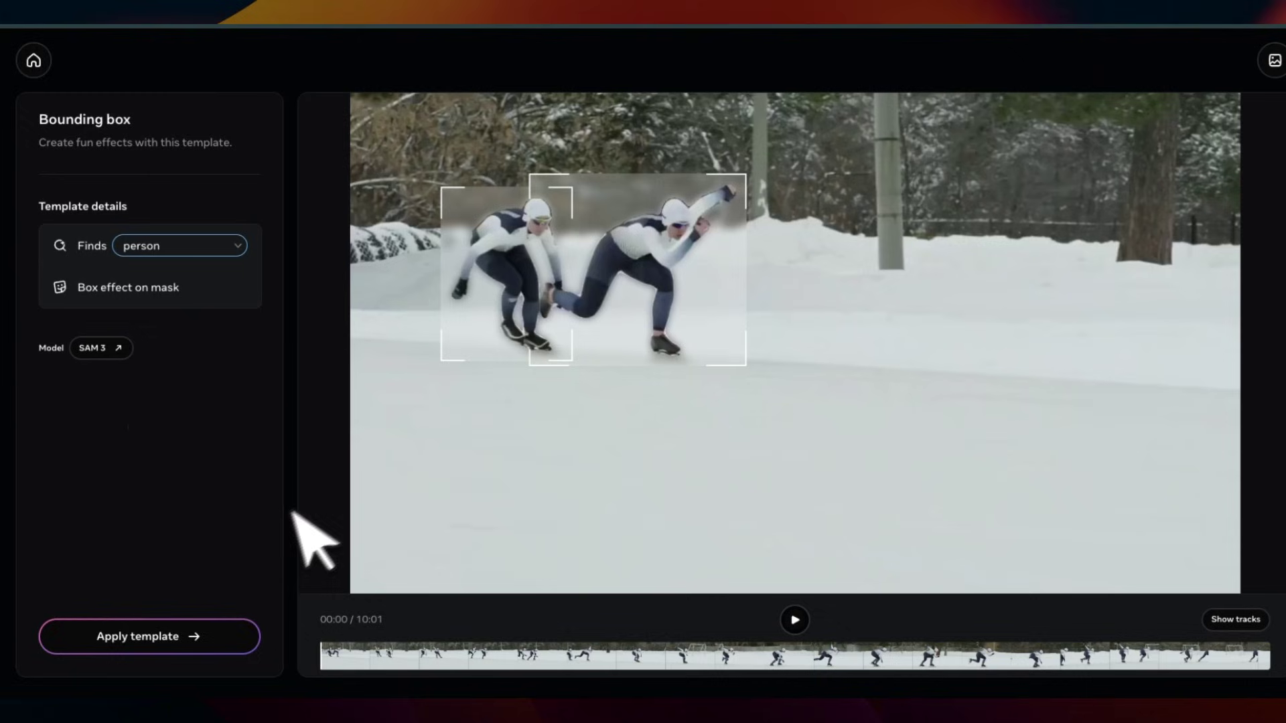
pyautogui.click(153, 644)
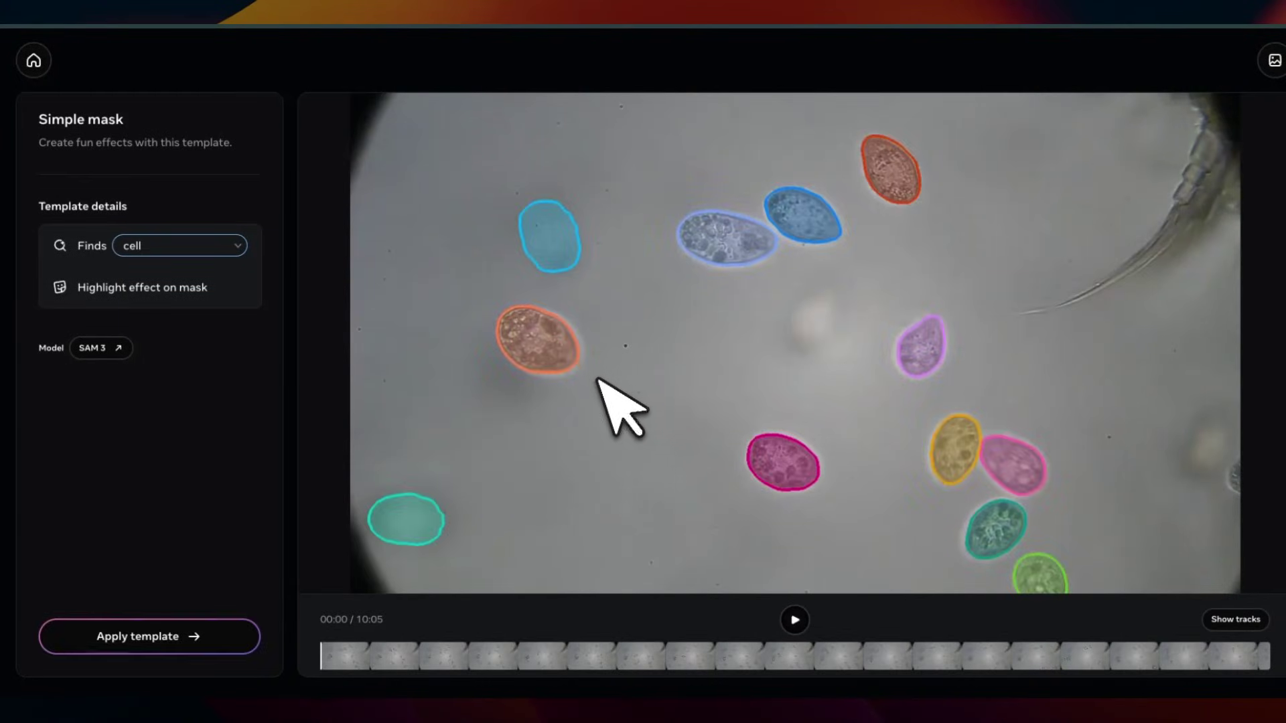
# Apply the Simple mask template to the microscope cells video.
pyautogui.click(170, 631)
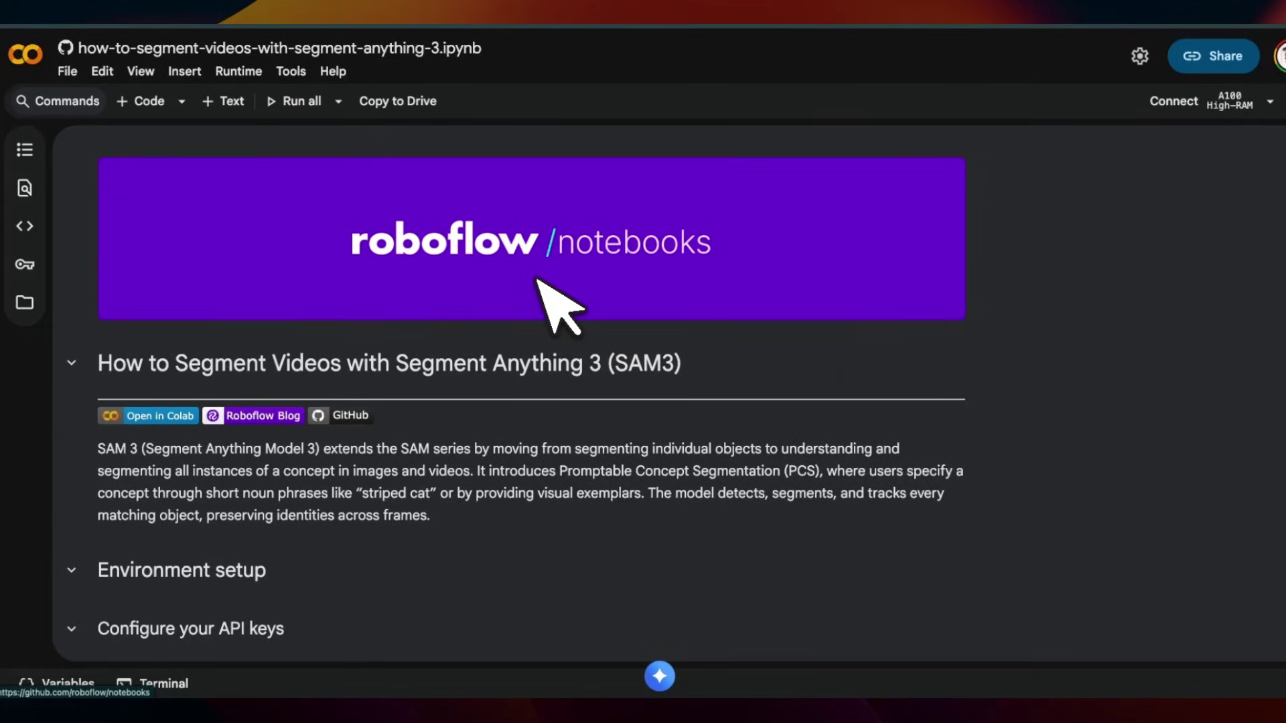
# Scroll past the A100 nvidia-smi output to the 'Install SAM 3 and extra dependencies' section.
pyautogui.scroll(-2, 586, 292)
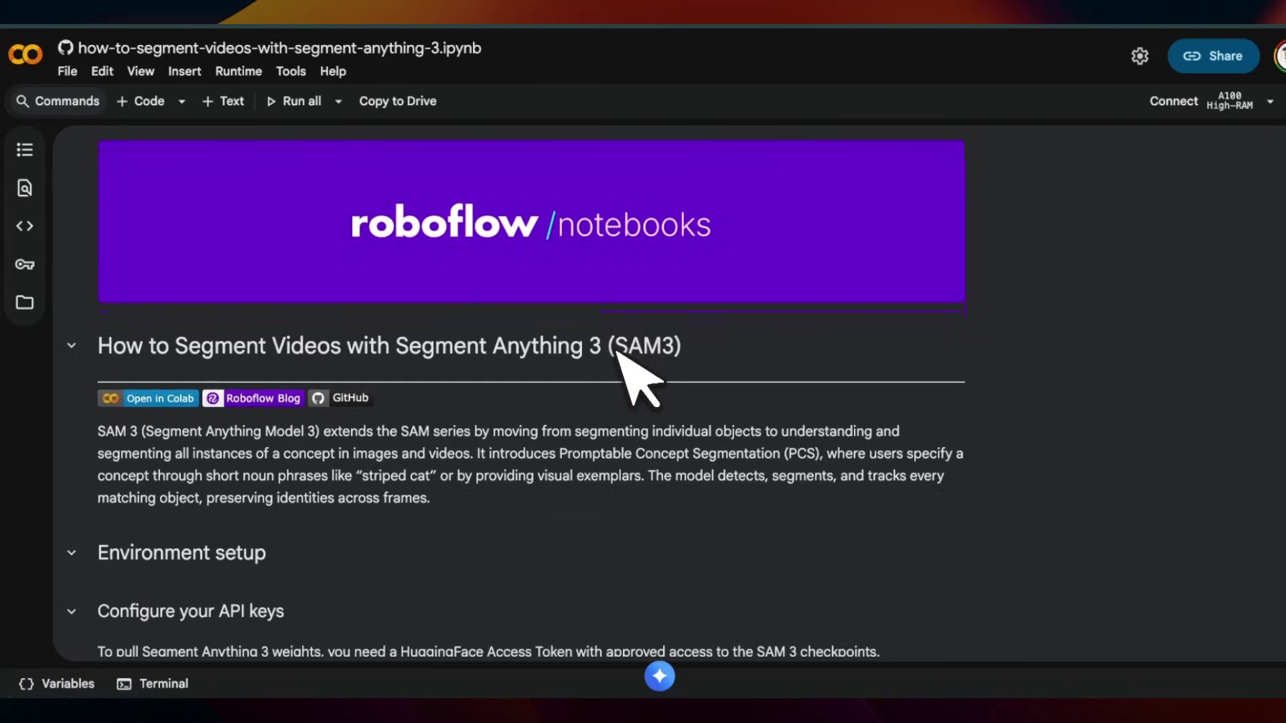
pyautogui.scroll(-3, 613, 334)
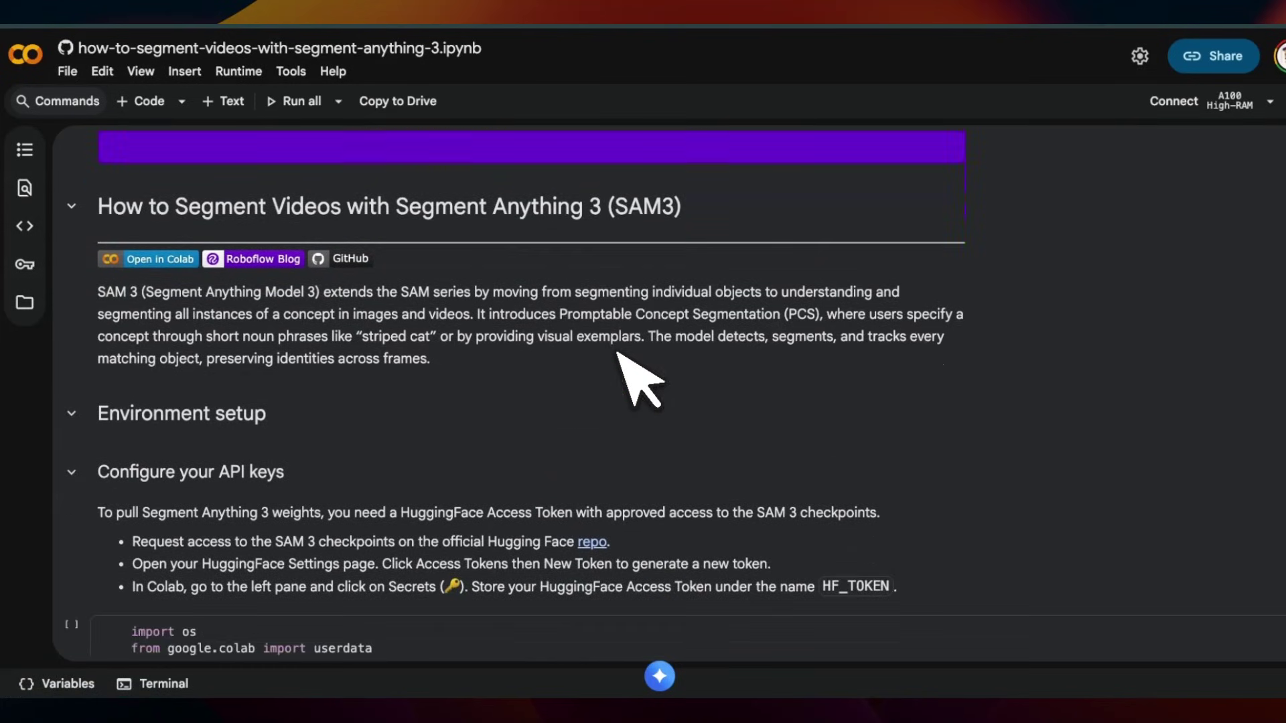
pyautogui.scroll(-10, 985, 378)
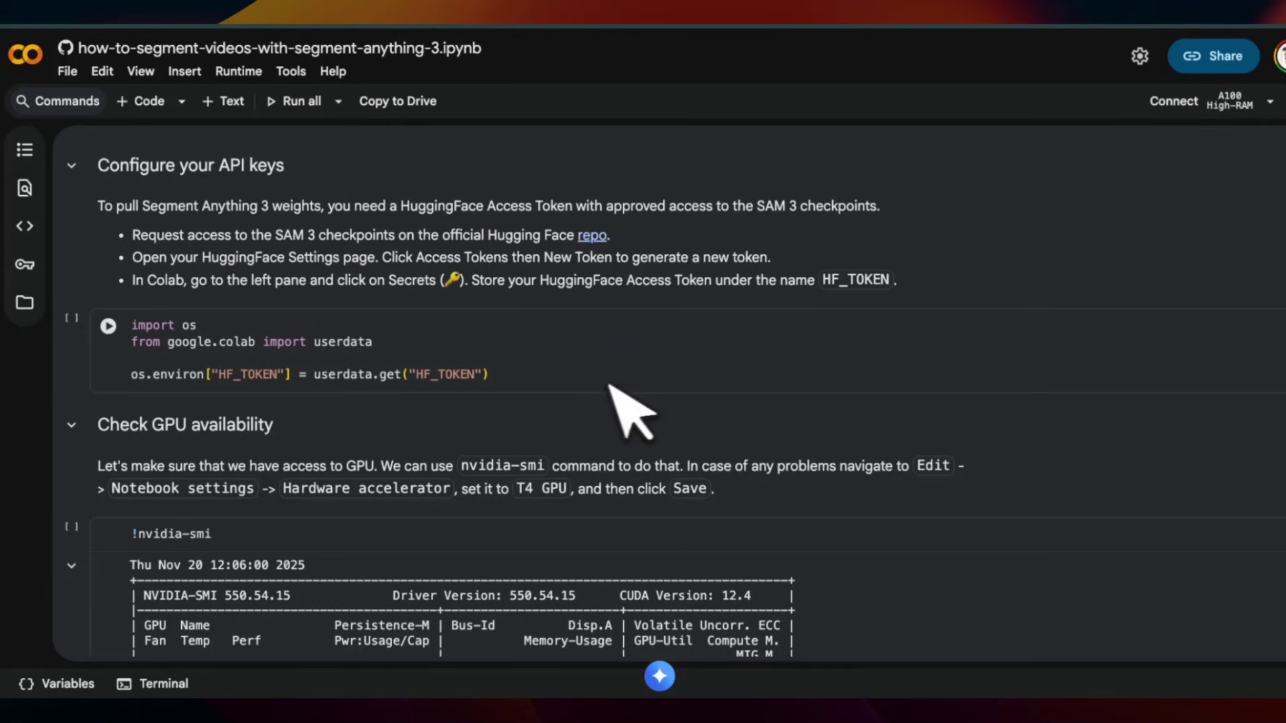
pyautogui.scroll(-2, 558, 389)
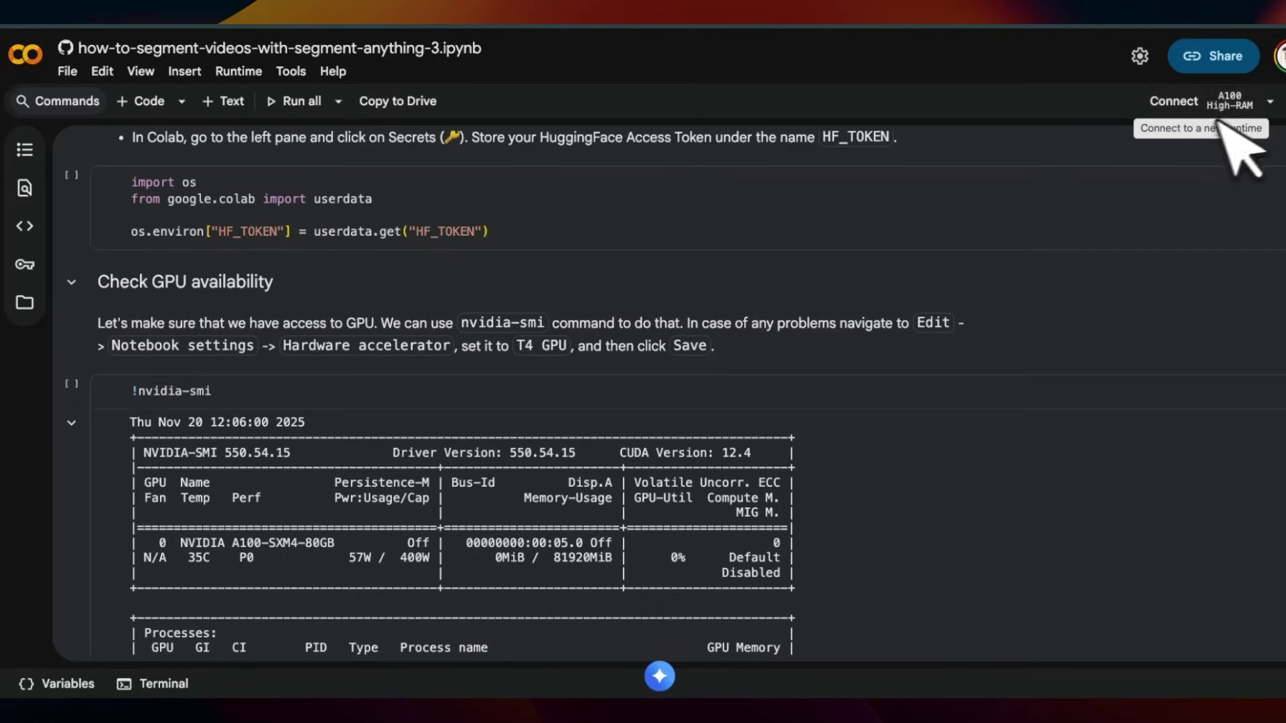
pyautogui.scroll(-3, 834, 422)
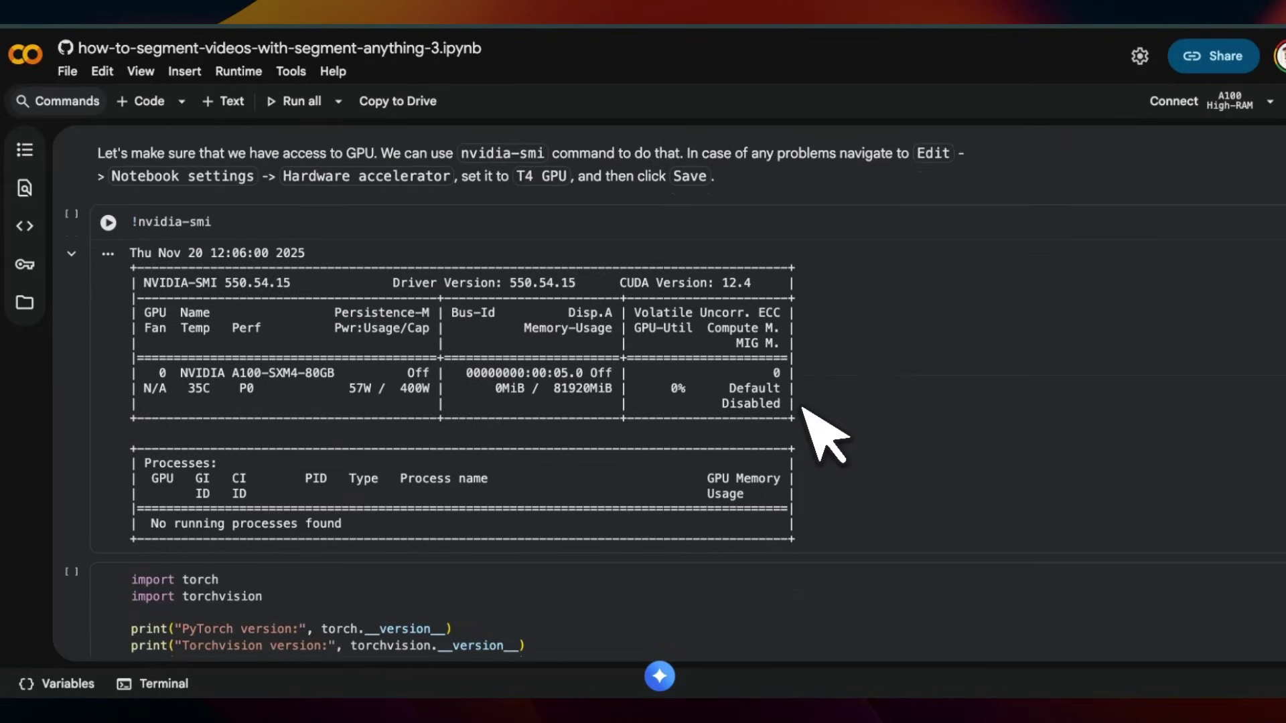
# Scroll through the Load SAM3 model cells and highlight the SOURCE_VIDEO name jets-1280x720-3.mp4.
pyautogui.scroll(-10, 824, 435)
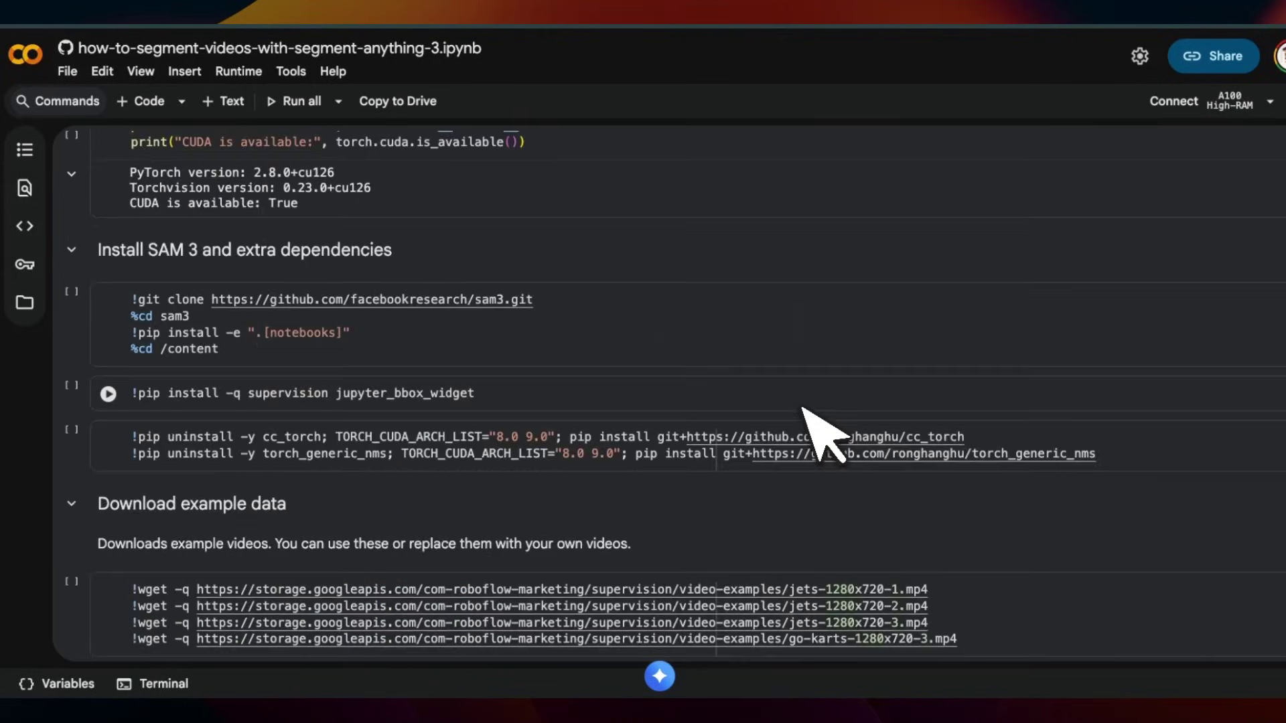
pyautogui.scroll(-1, 529, 385)
pyautogui.scroll(-7, 508, 356)
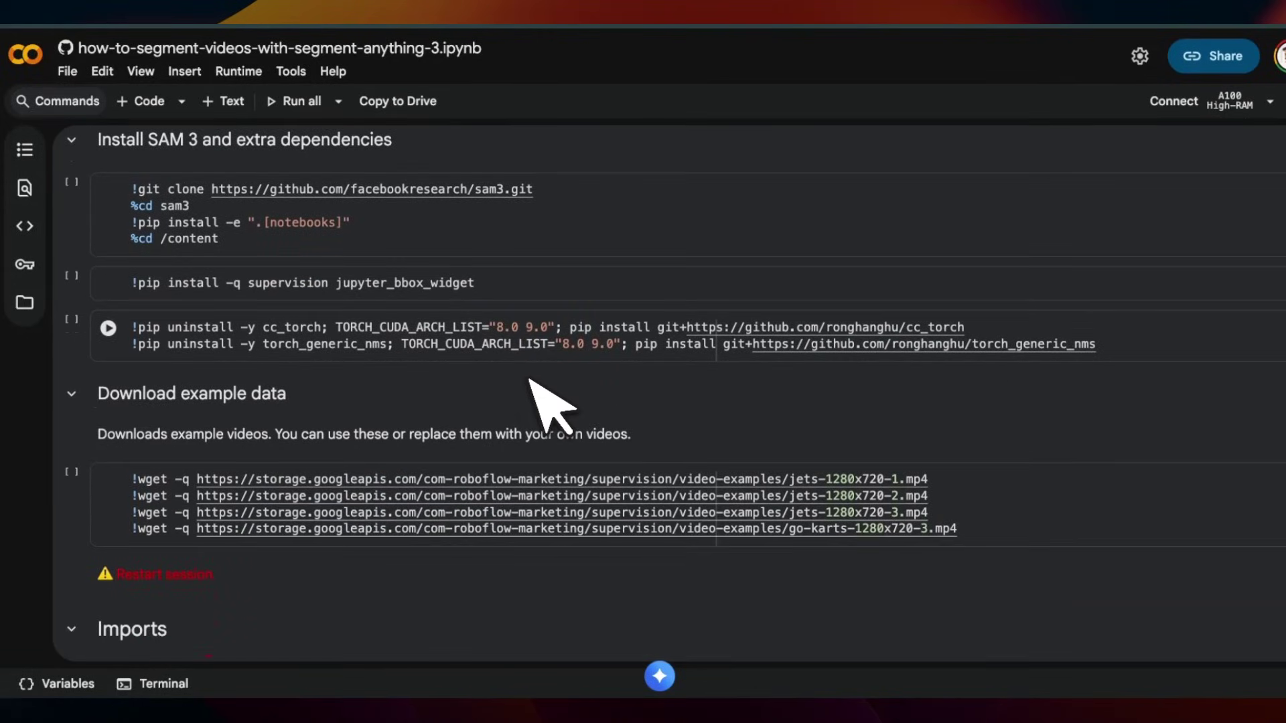
pyautogui.scroll(-6, 574, 378)
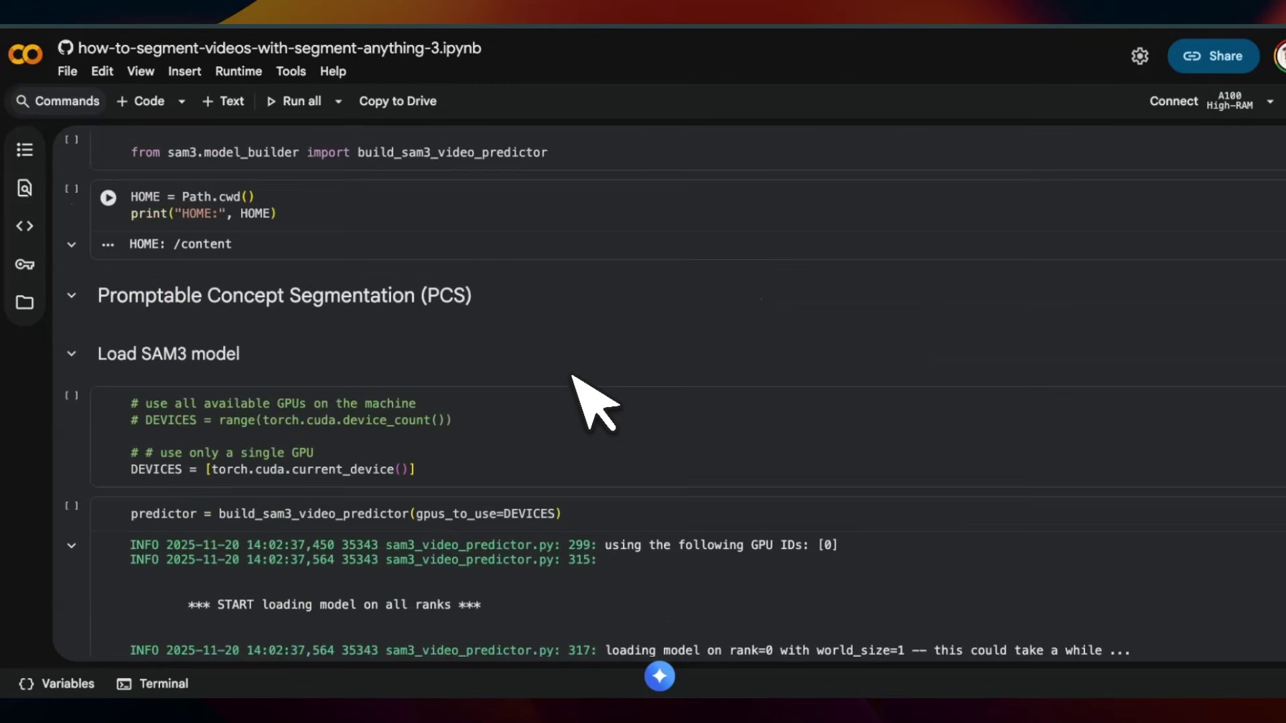
pyautogui.scroll(-6, 462, 352)
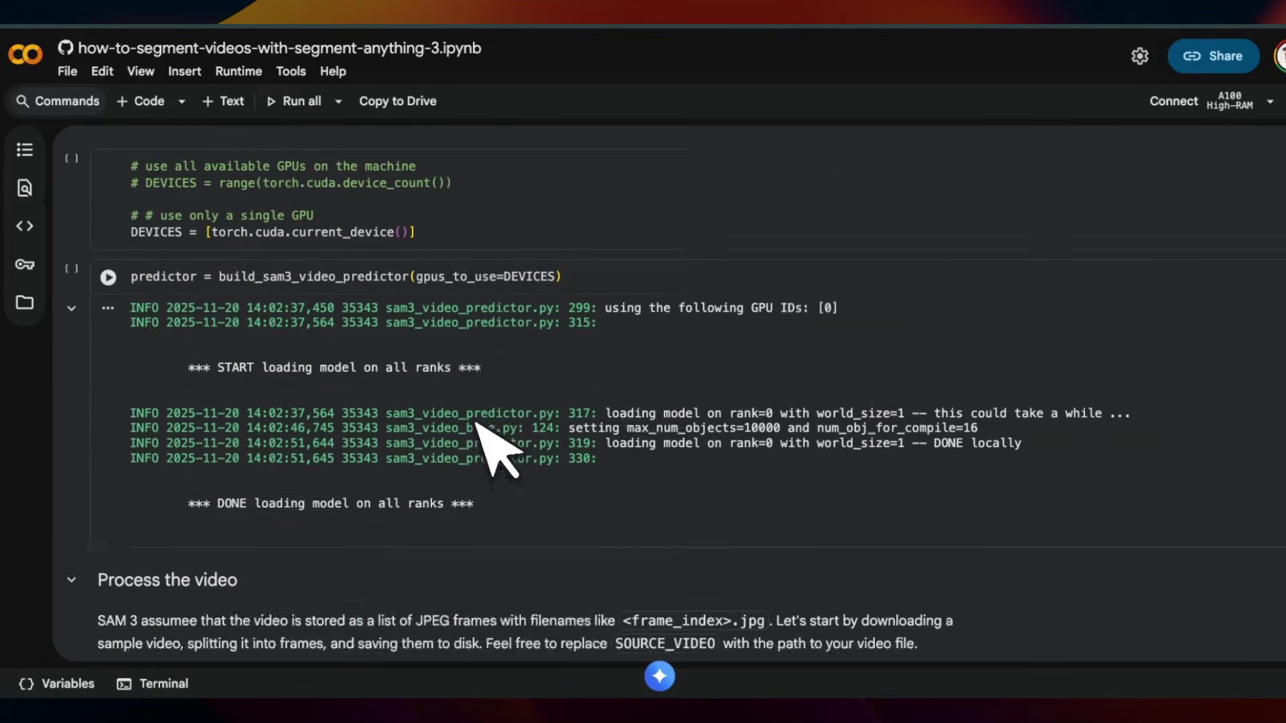
pyautogui.scroll(-2, 563, 400)
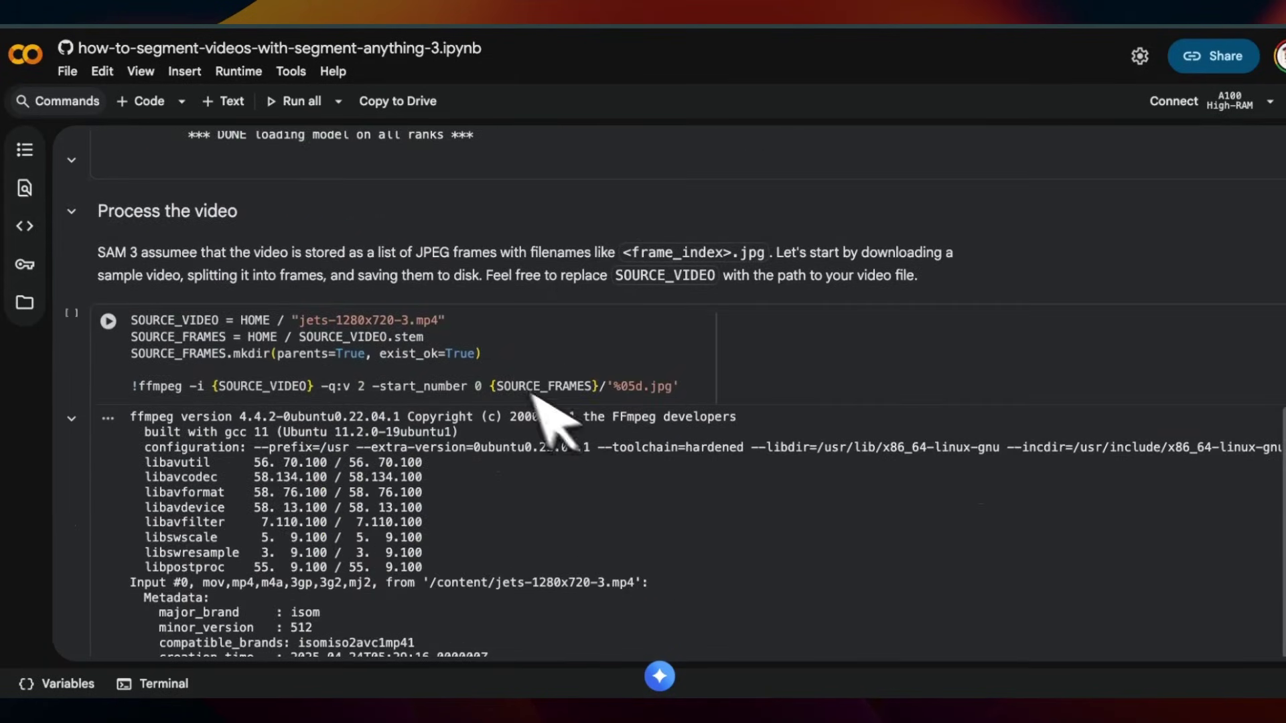
pyautogui.moveTo(446, 320); pyautogui.dragTo(305, 319)
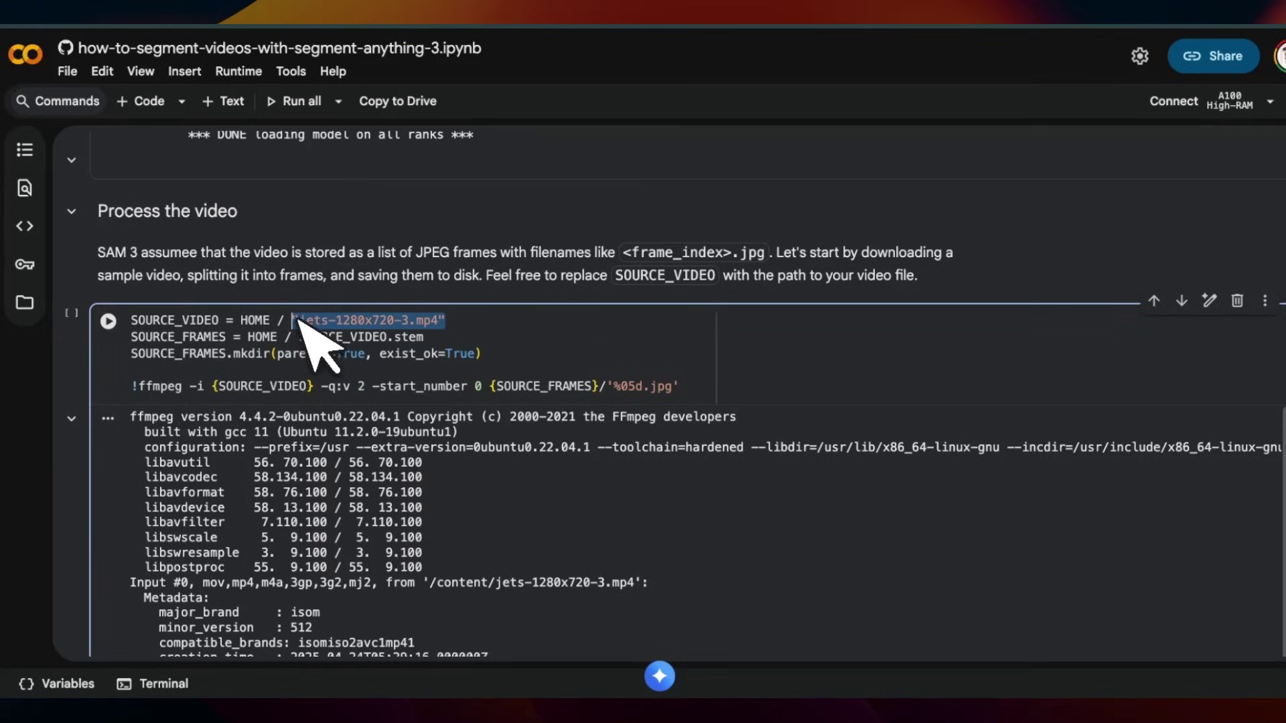
# Scroll to the inference session output showing 429 of 429 frames loaded.
pyautogui.scroll(-11, 574, 425)
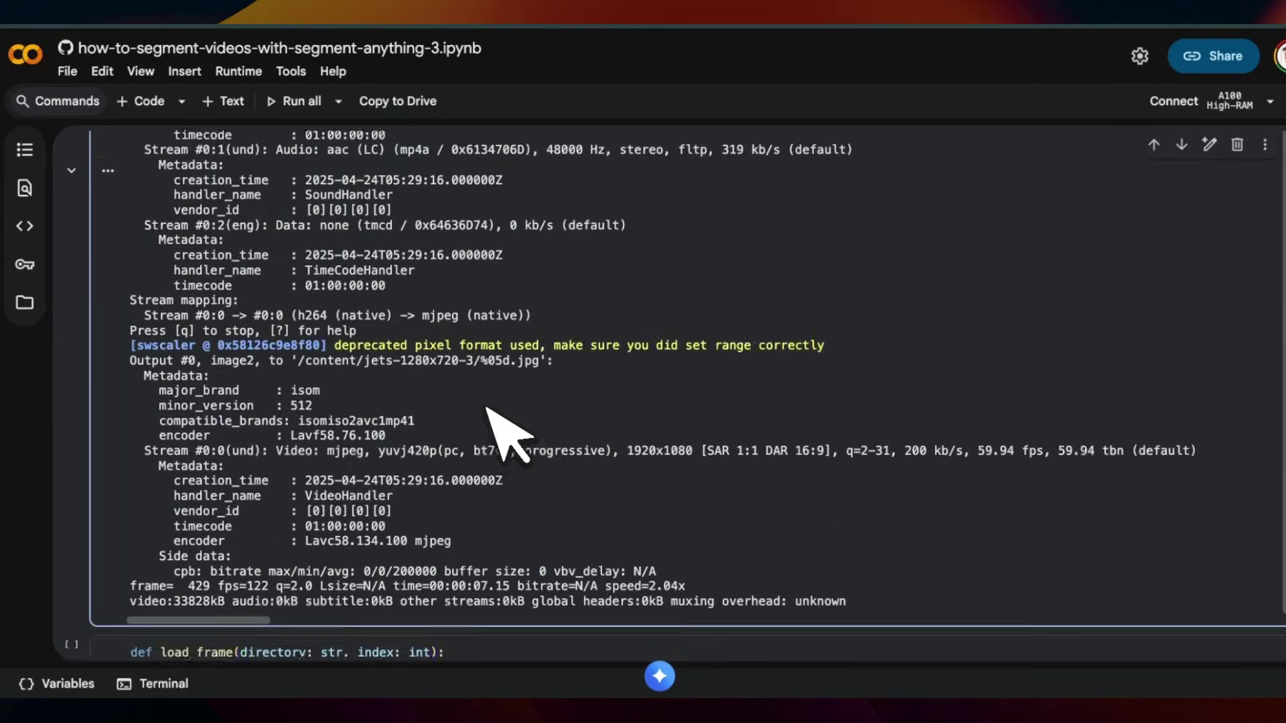
pyautogui.scroll(-7, 489, 410)
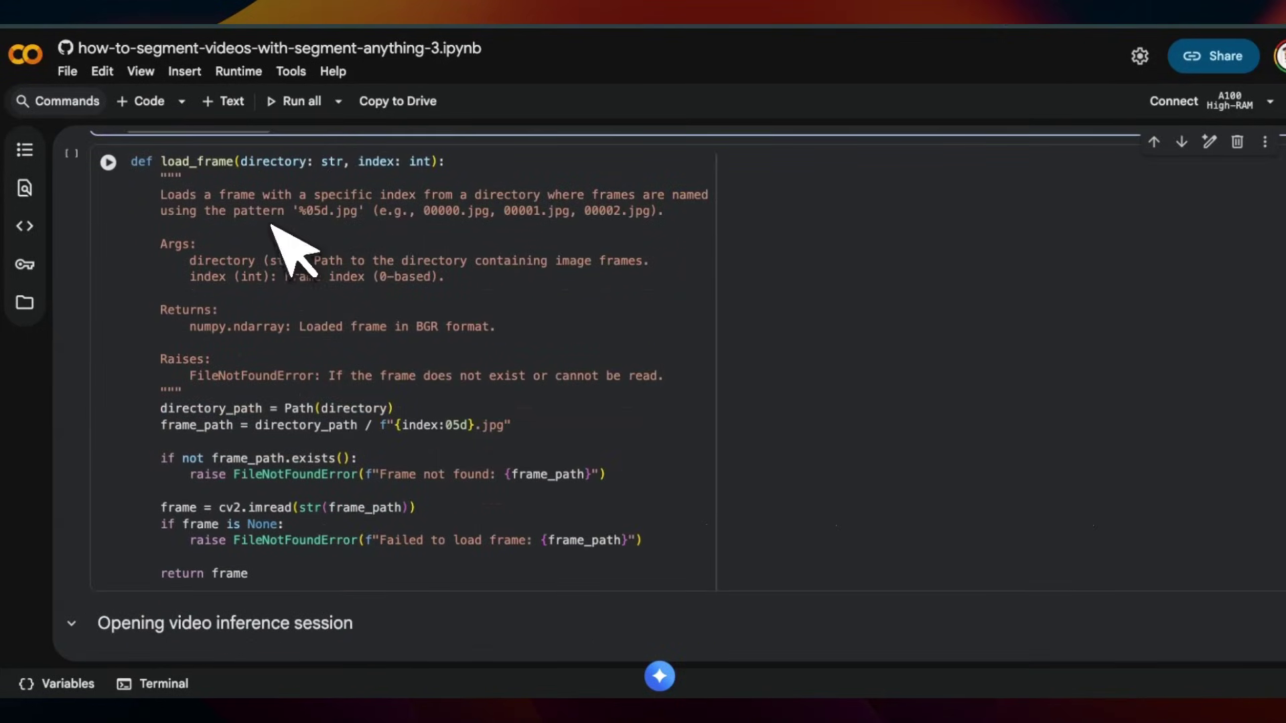
pyautogui.scroll(-5, 315, 263)
pyautogui.scroll(-1, 394, 347)
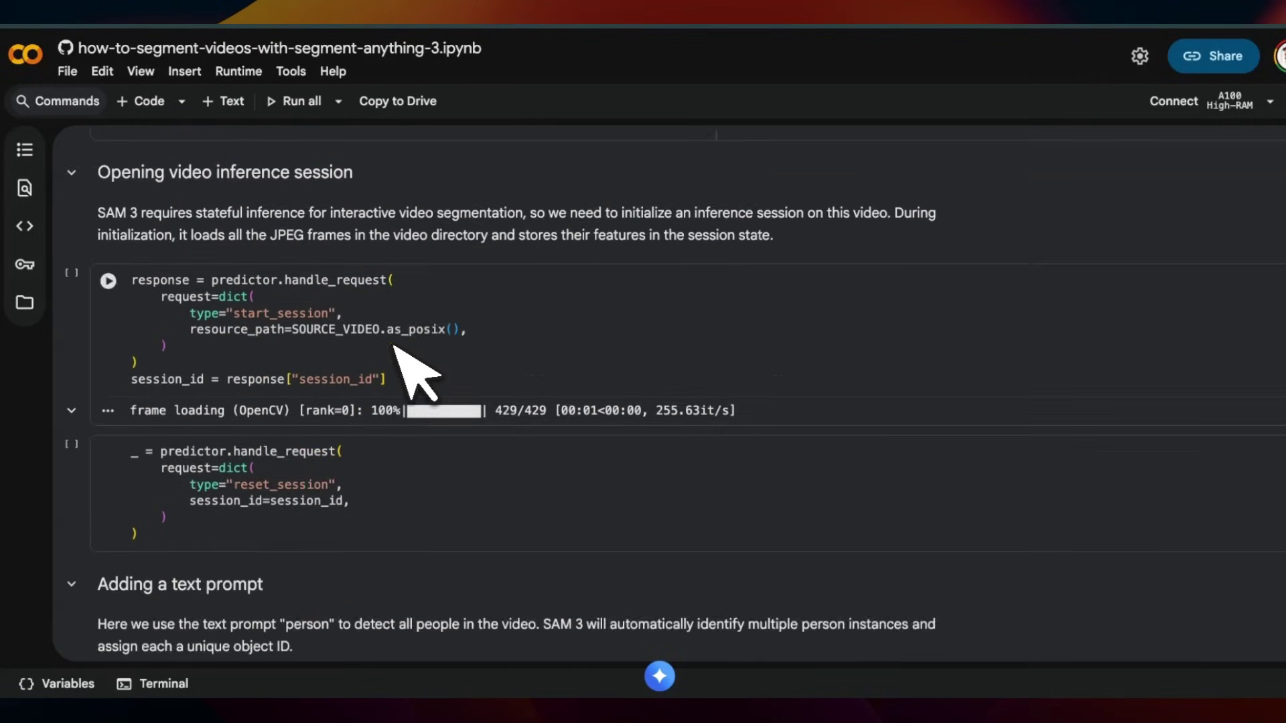
# Scroll to the text prompt cell and select the prompt word 'jet'.
pyautogui.scroll(-2, 307, 349)
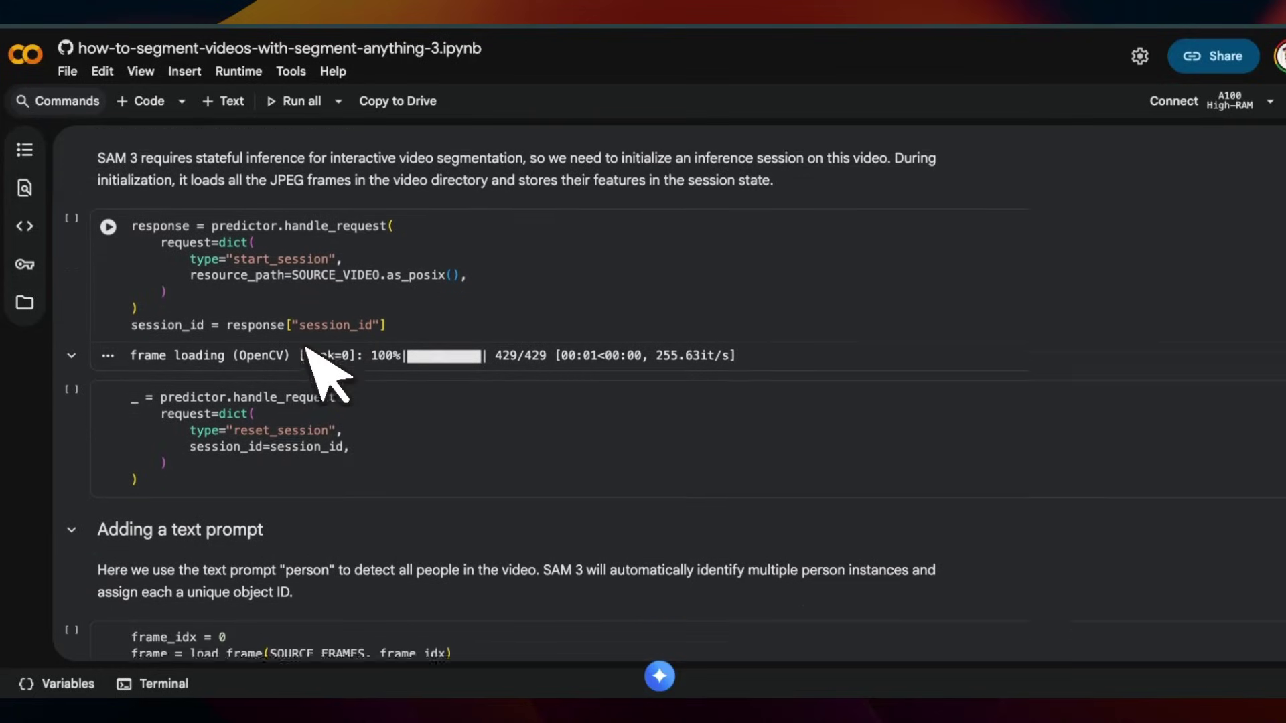
pyautogui.scroll(-6, 306, 348)
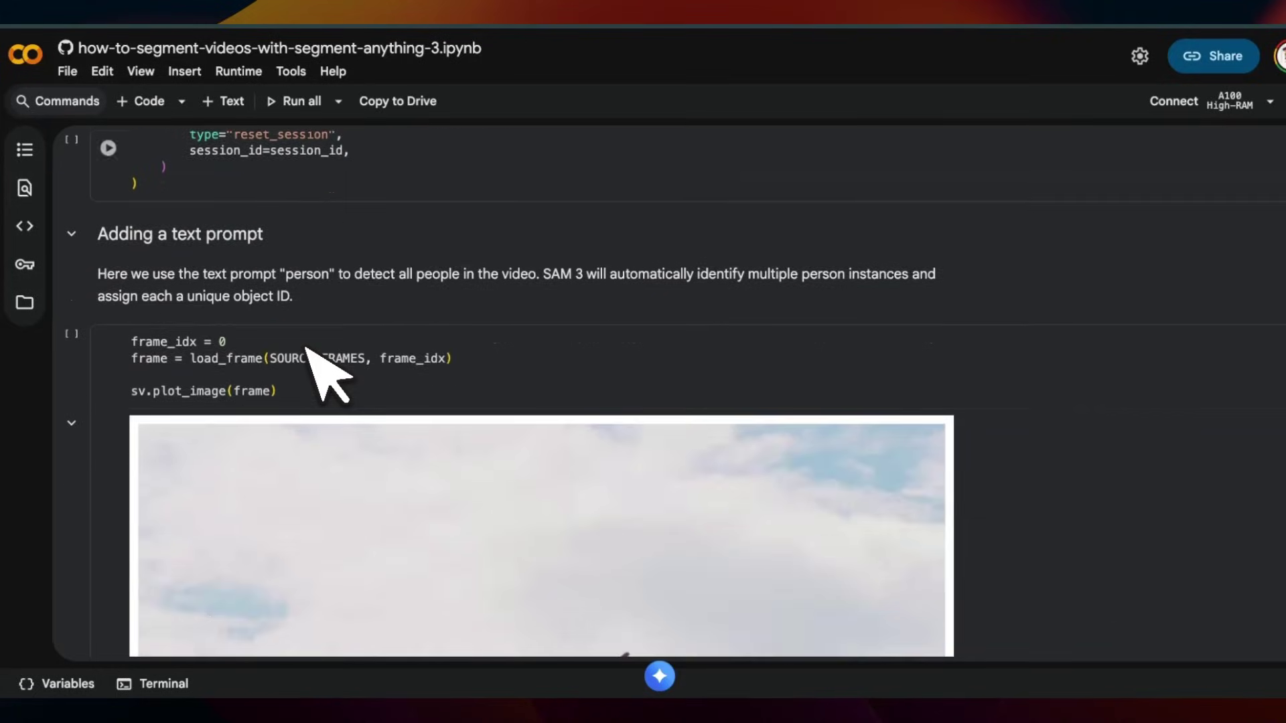
pyautogui.scroll(-2, 307, 348)
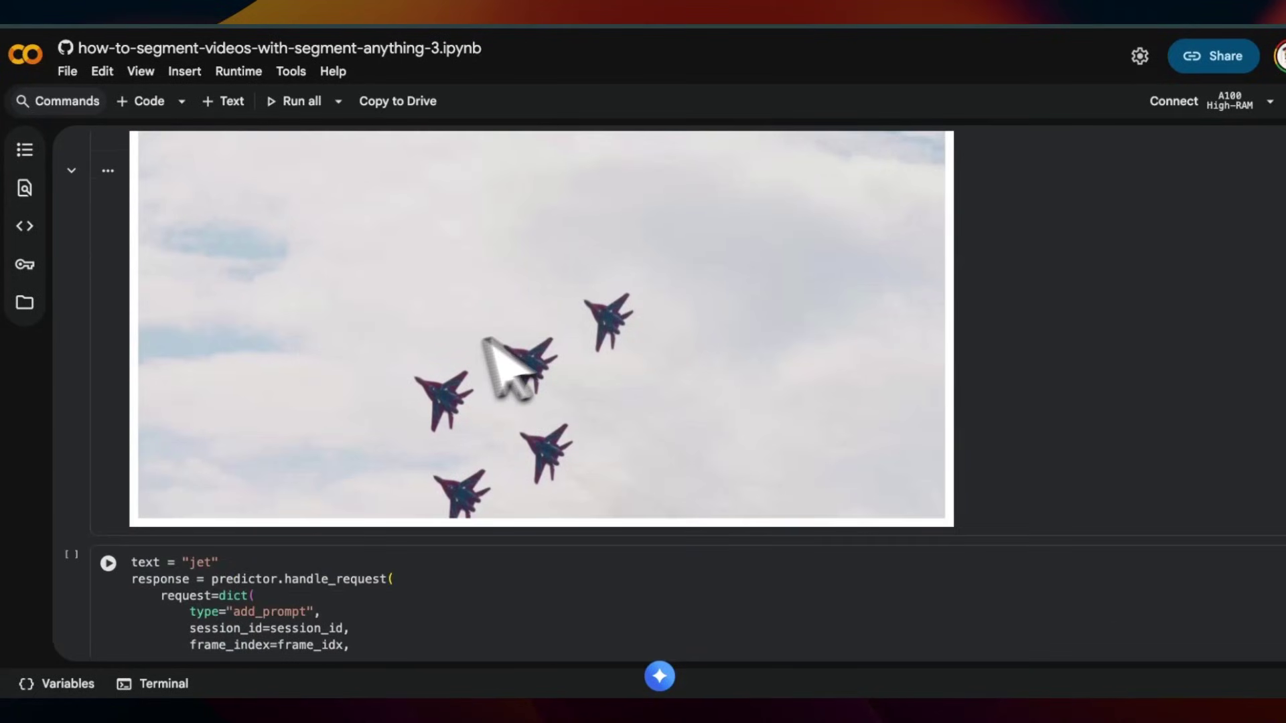
pyautogui.scroll(1, 451, 376)
pyautogui.scroll(-4, 451, 365)
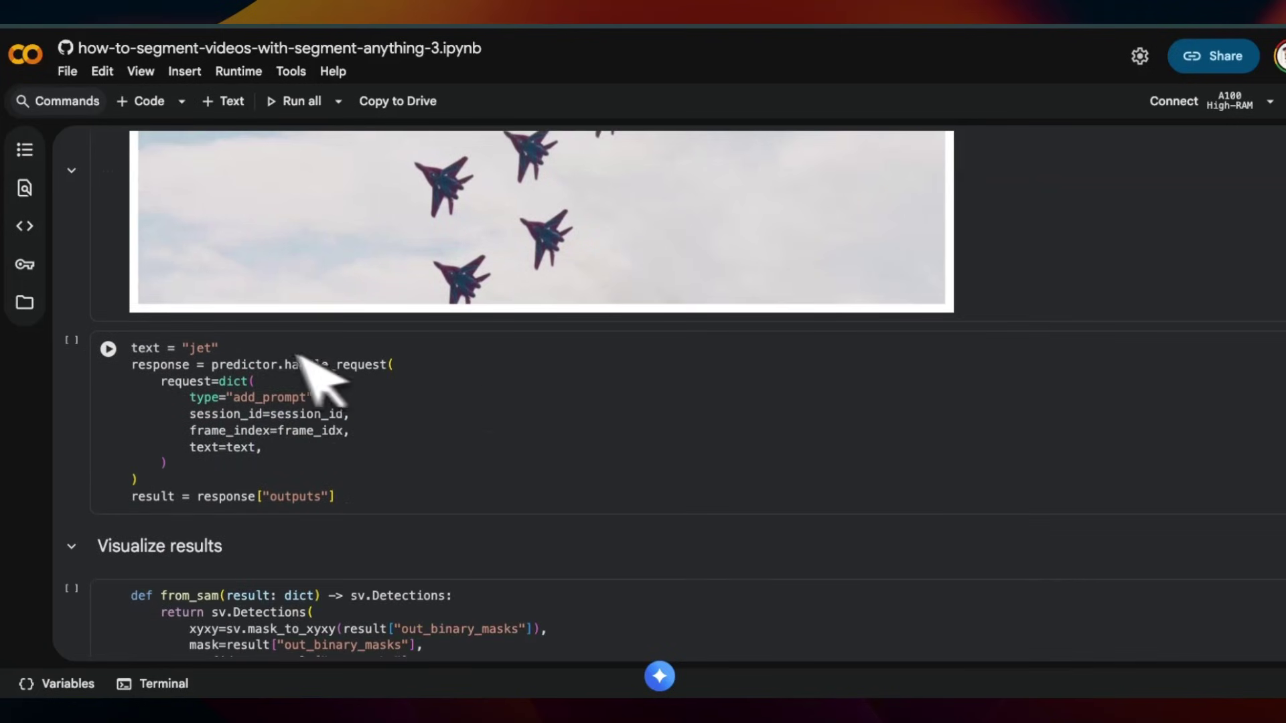
pyautogui.doubleClick(191, 348)
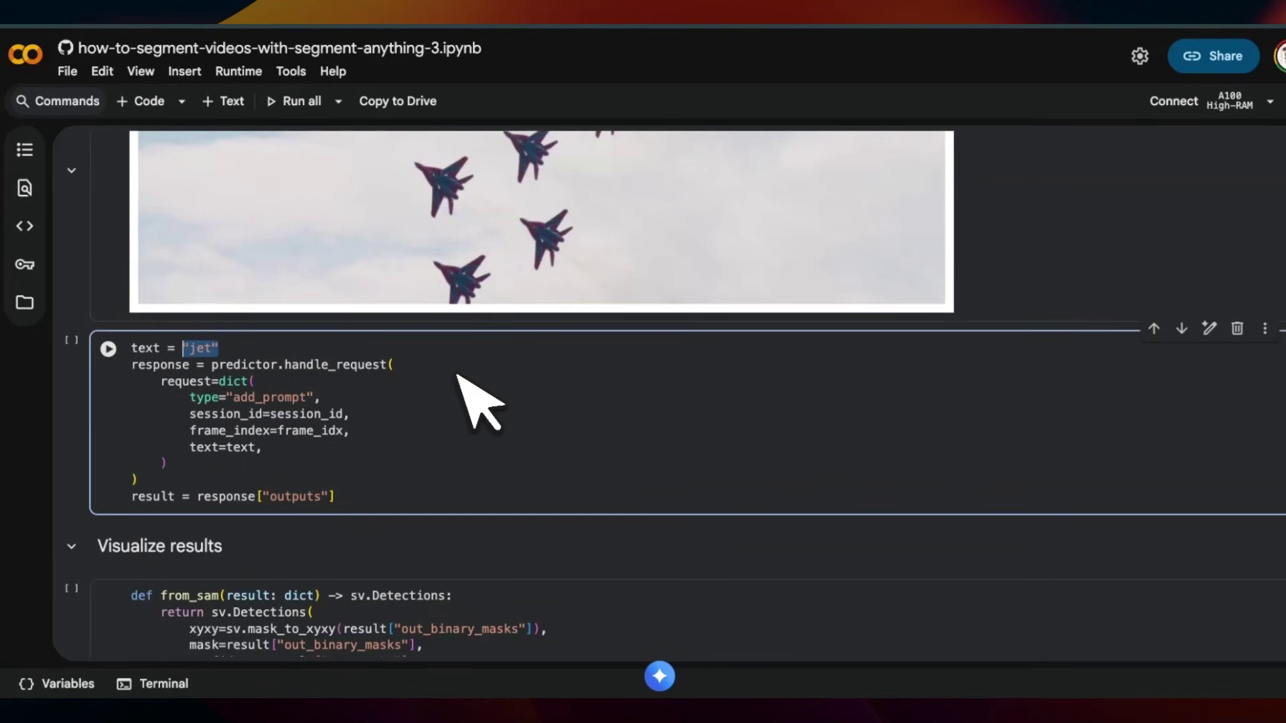
# Scroll through Visualize results to the frame with five jets labelled #0–#4.
pyautogui.scroll(-6, 479, 402)
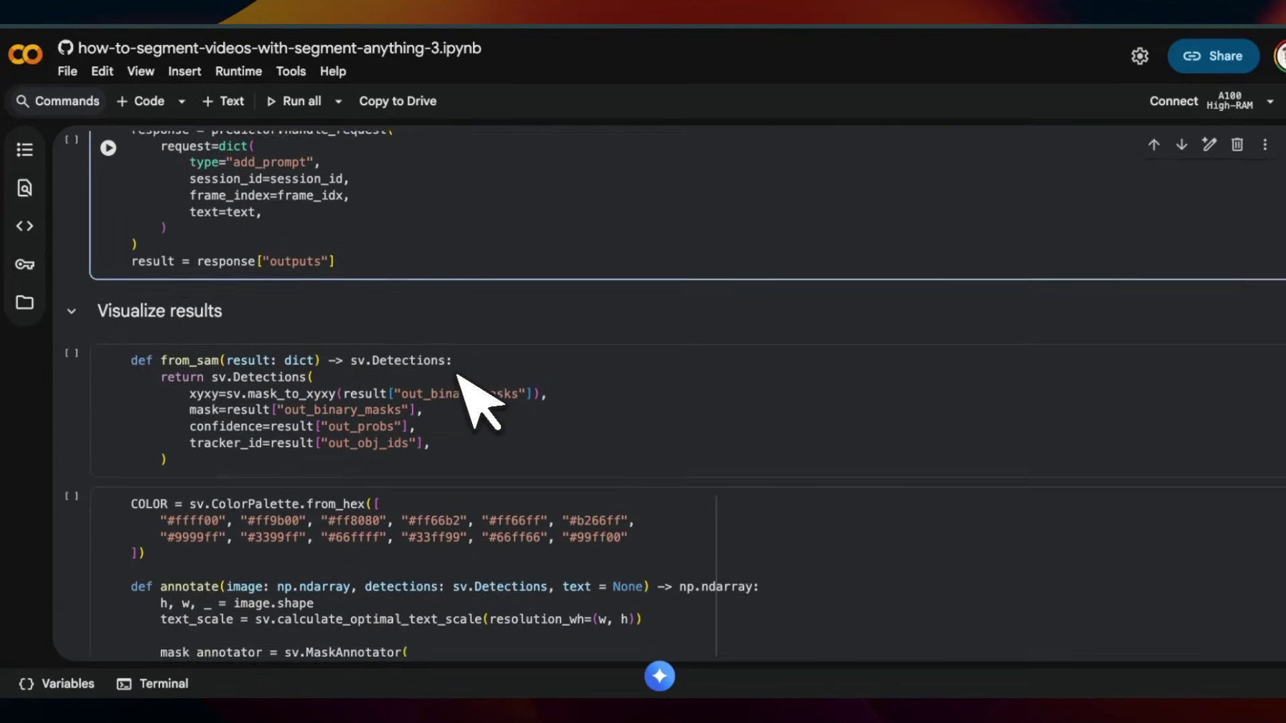
pyautogui.scroll(-3, 477, 402)
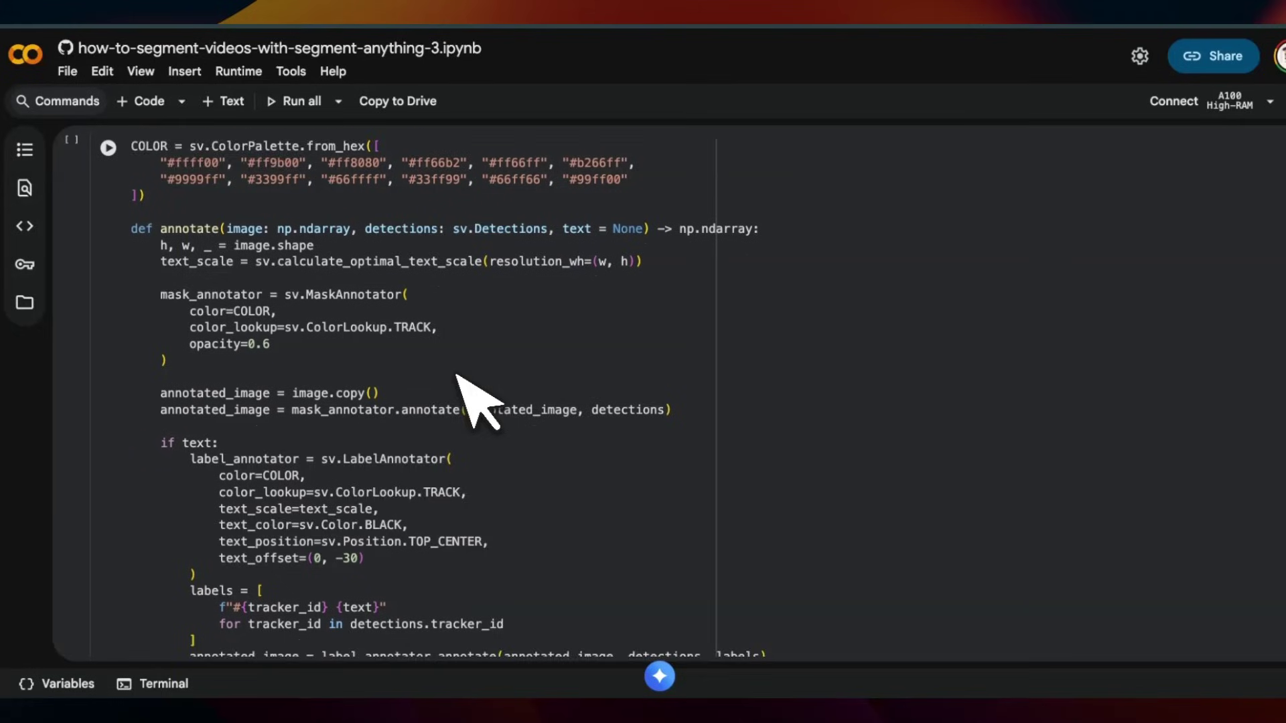
pyautogui.scroll(-1, 477, 402)
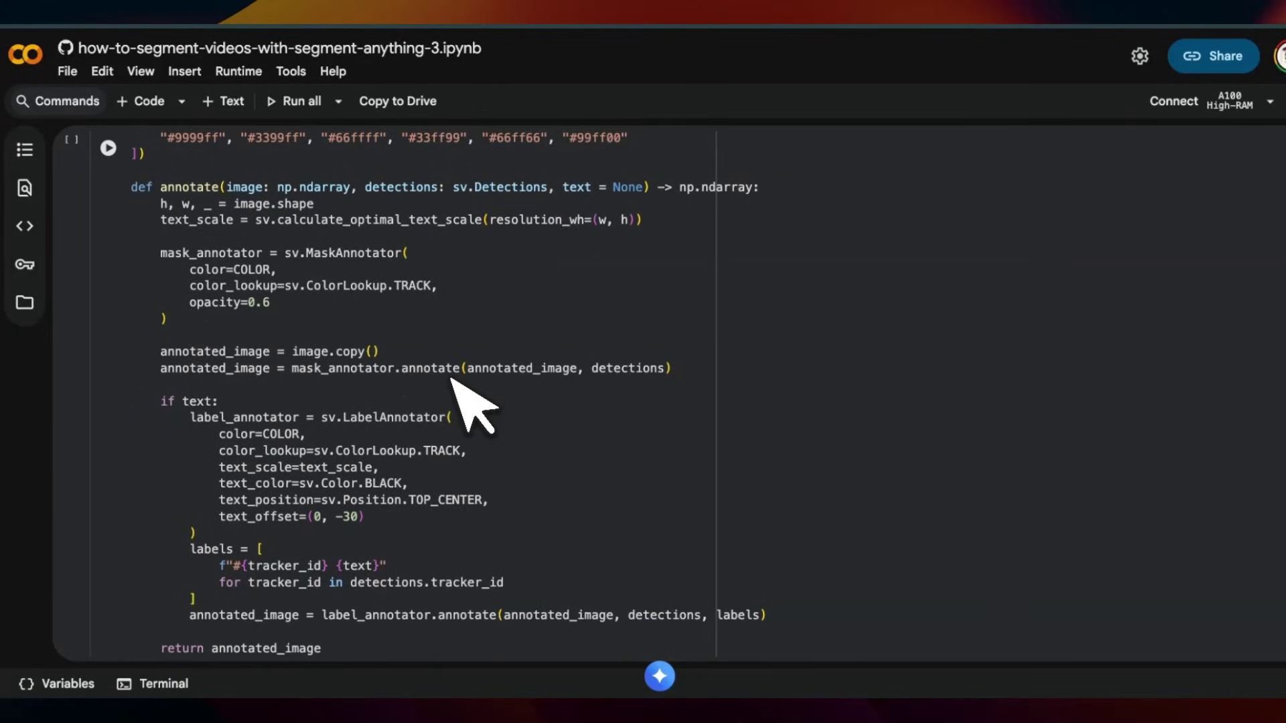
pyautogui.scroll(-1, 473, 404)
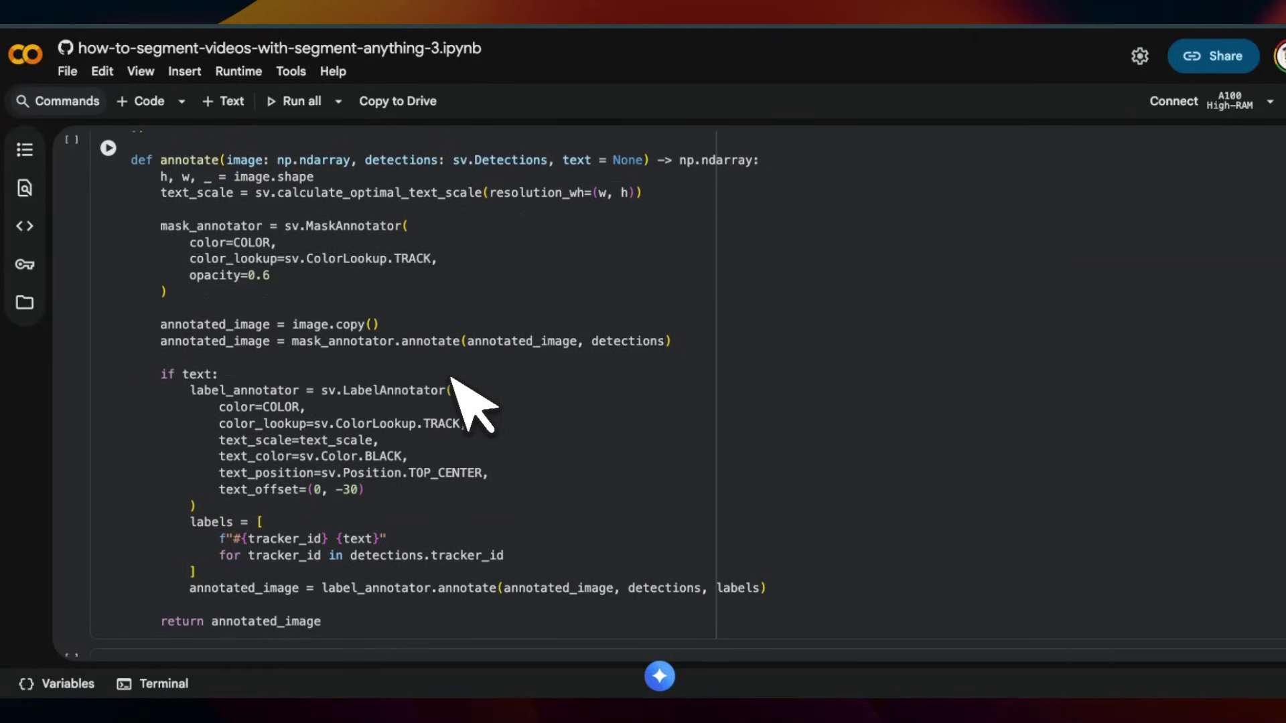
pyautogui.scroll(-10, 460, 382)
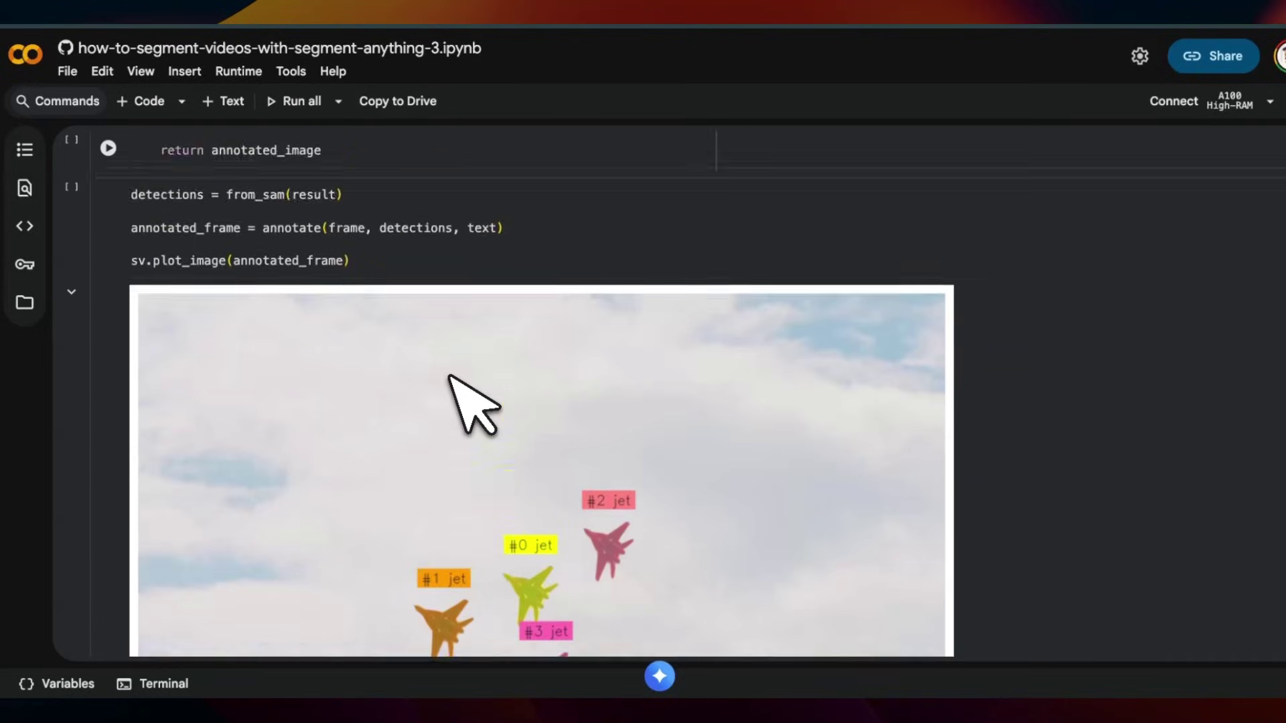
pyautogui.scroll(-1, 532, 469)
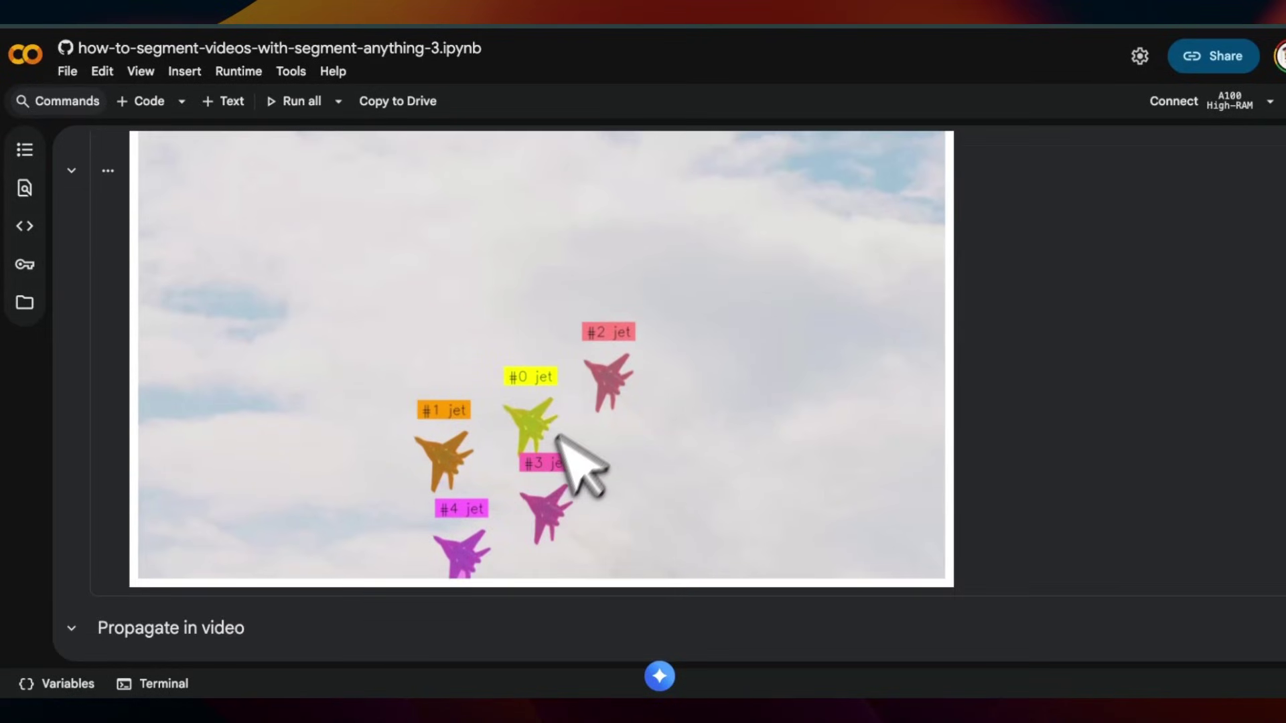
# Play the 0:07 tracked-jets output video from the start, then replay it after it ends.
pyautogui.scroll(-6, 631, 450)
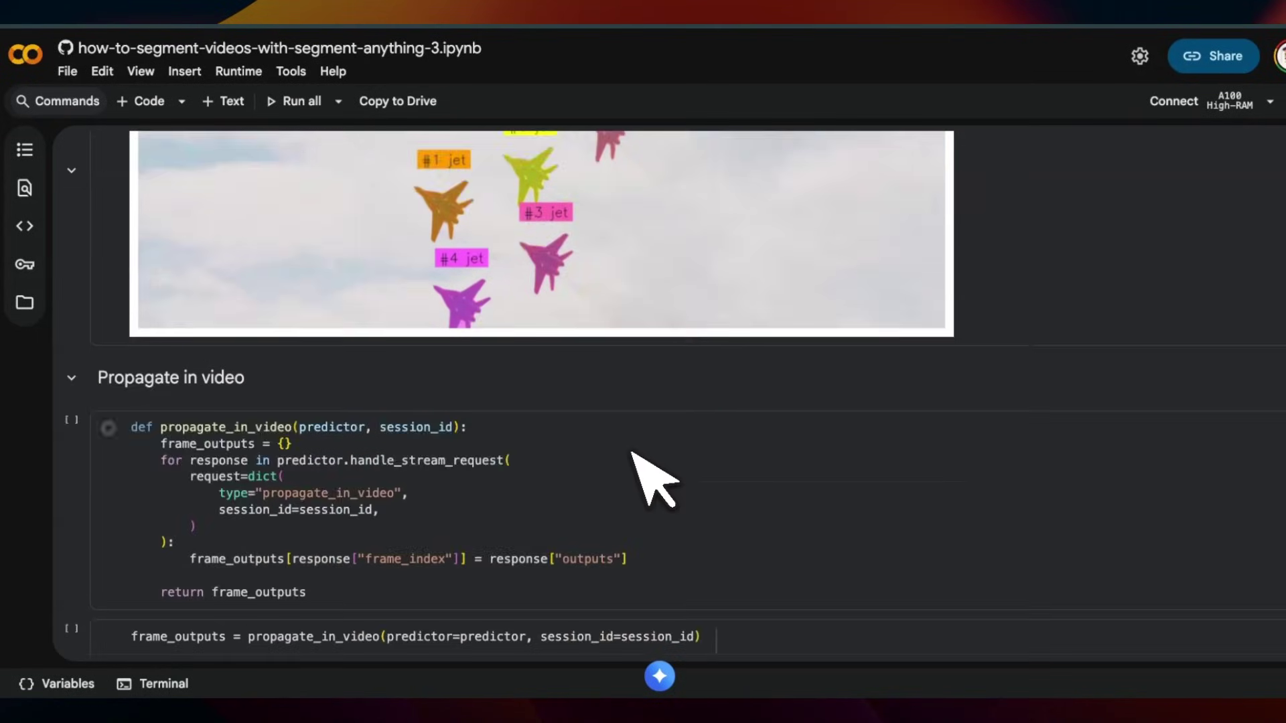
pyautogui.scroll(-2, 631, 450)
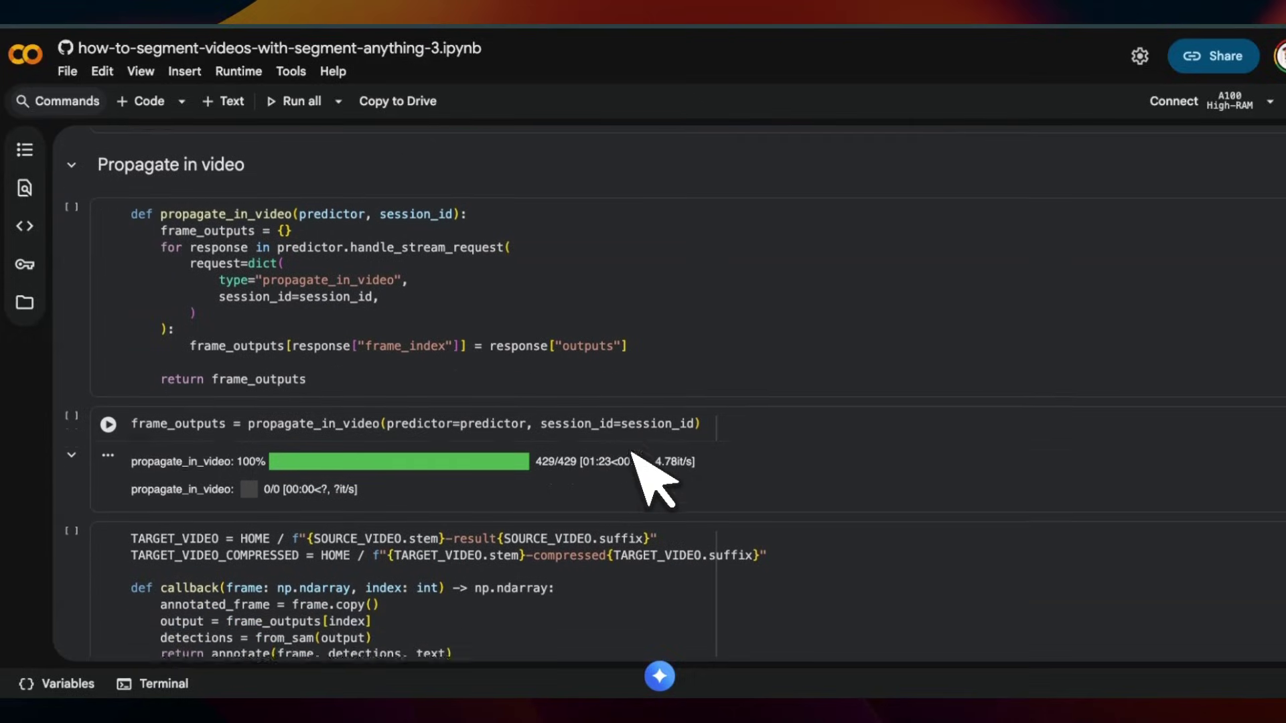
pyautogui.scroll(-5, 632, 452)
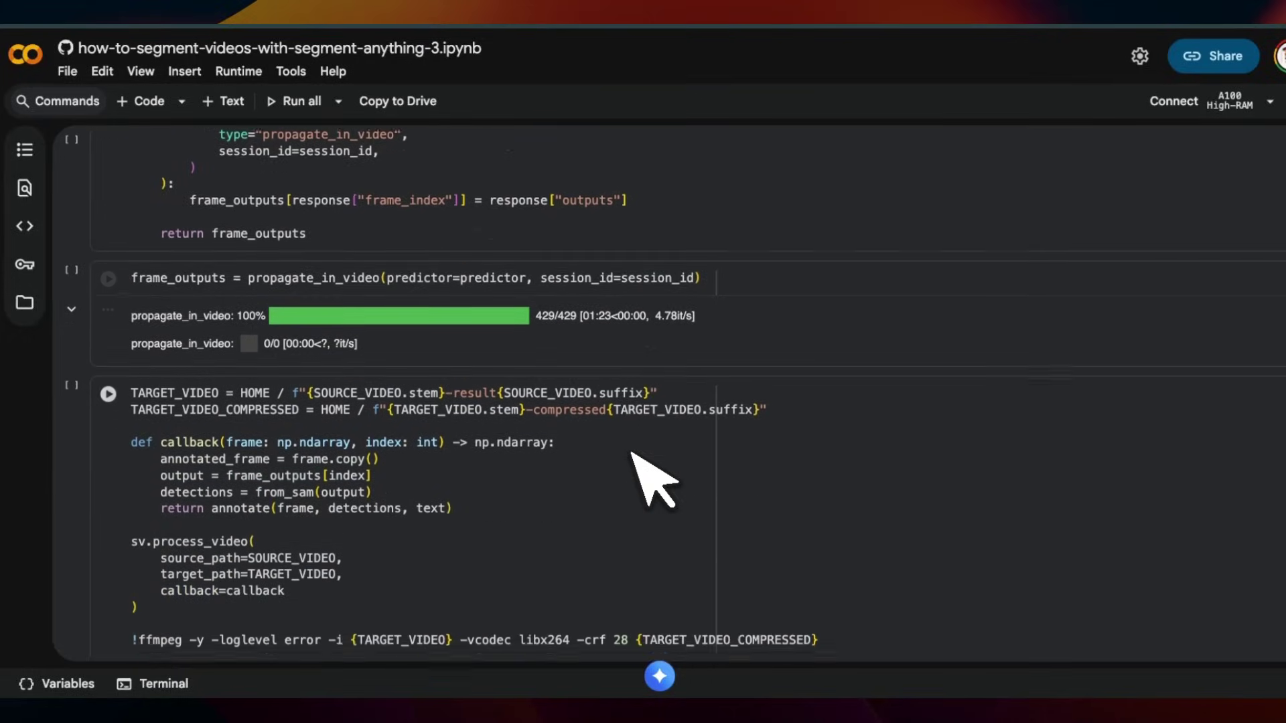
pyautogui.scroll(-4, 631, 453)
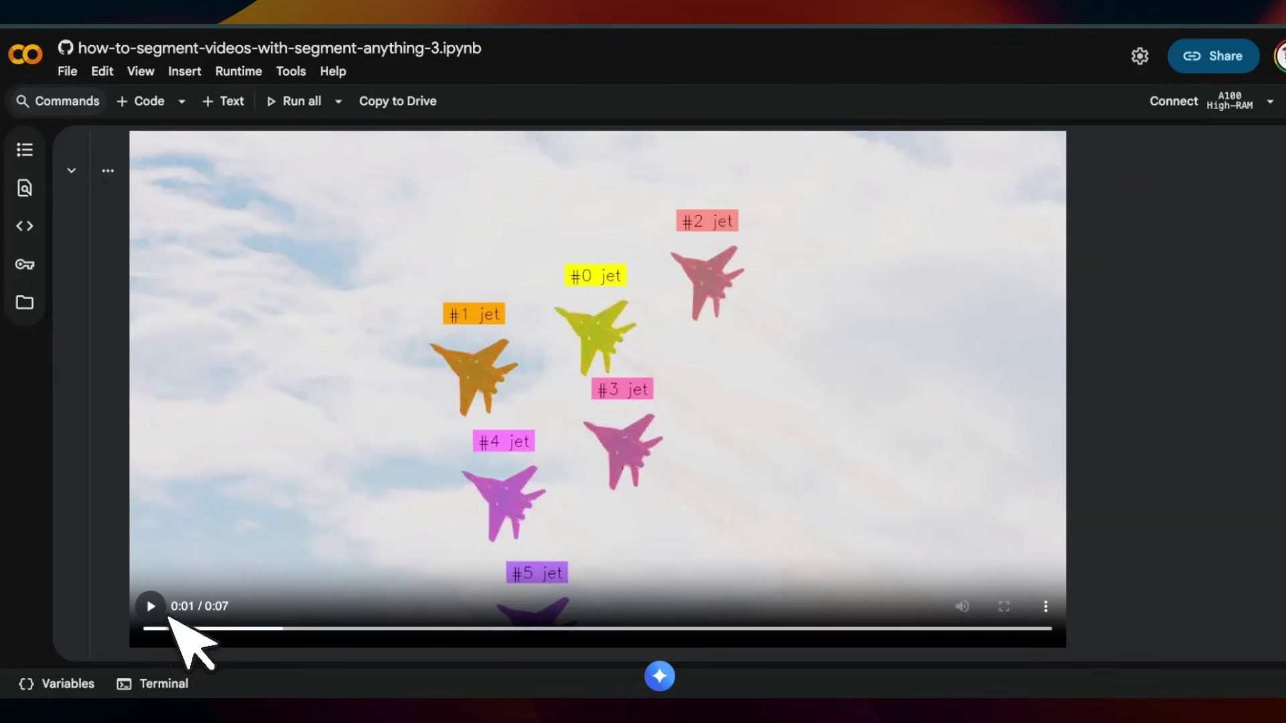
pyautogui.click(148, 629)
pyautogui.click(153, 609)
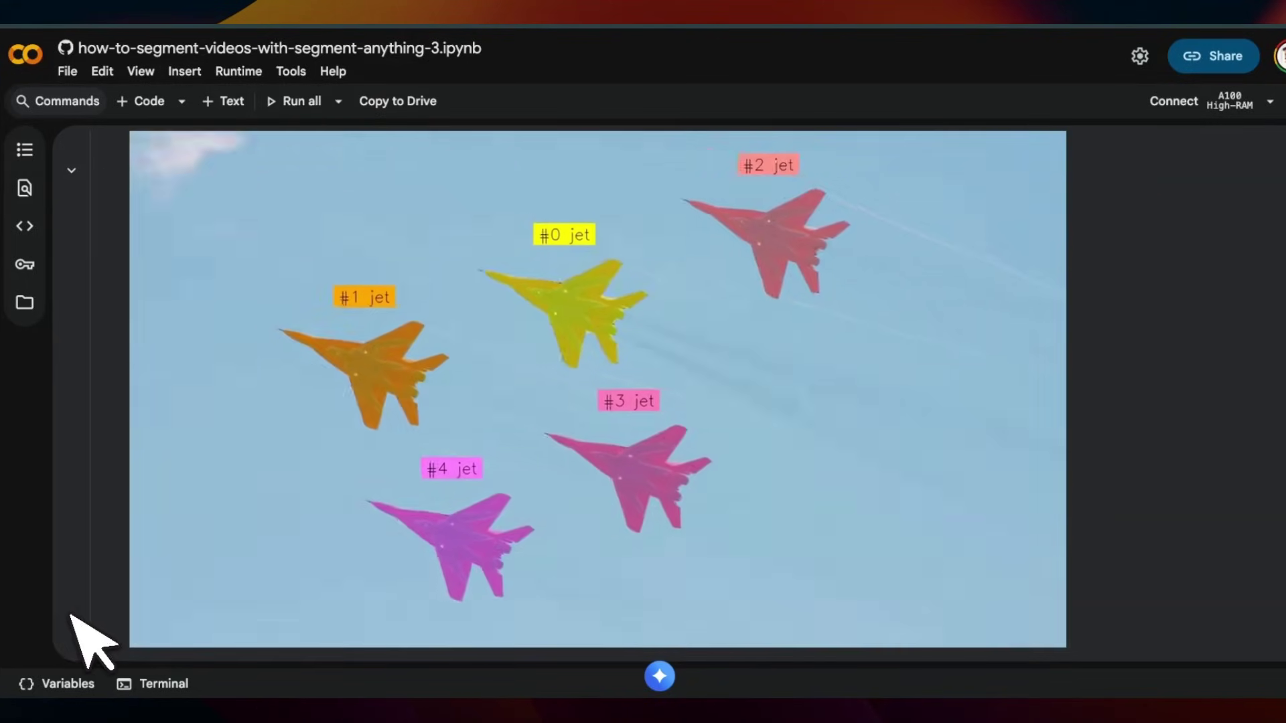
pyautogui.scroll(-1, 87, 640)
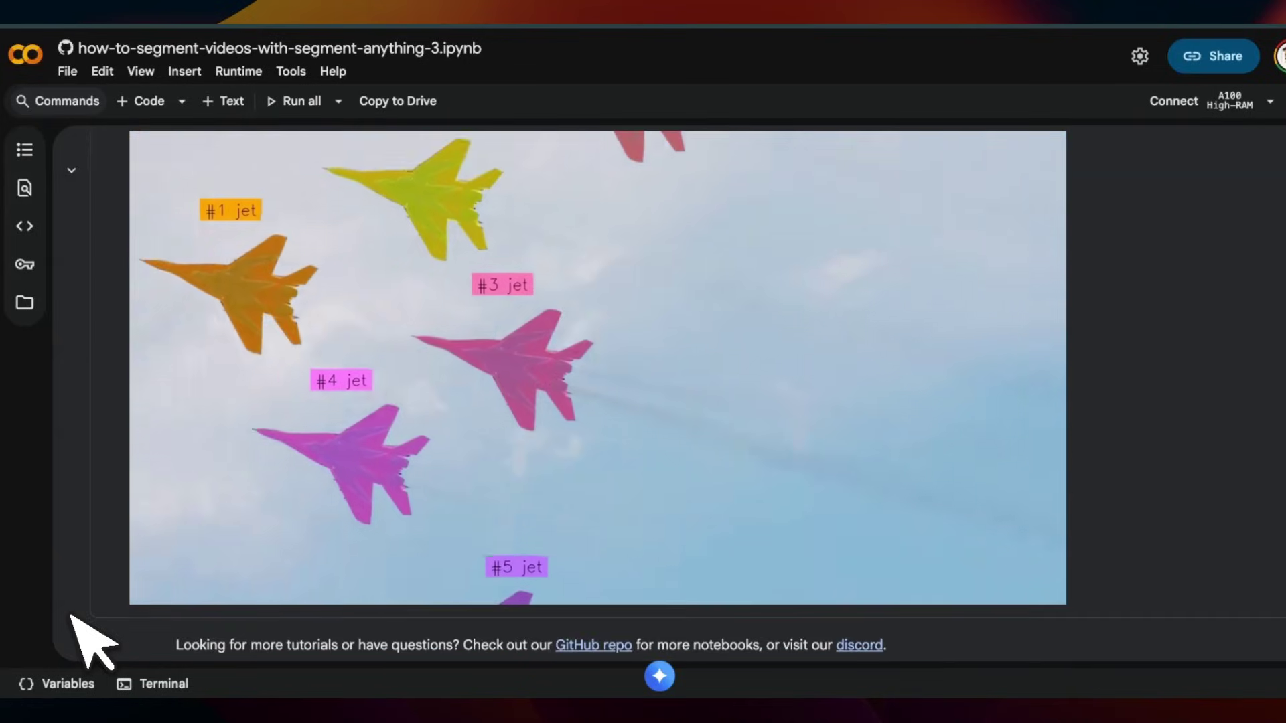
pyautogui.scroll(1, 81, 633)
pyautogui.click(149, 581)
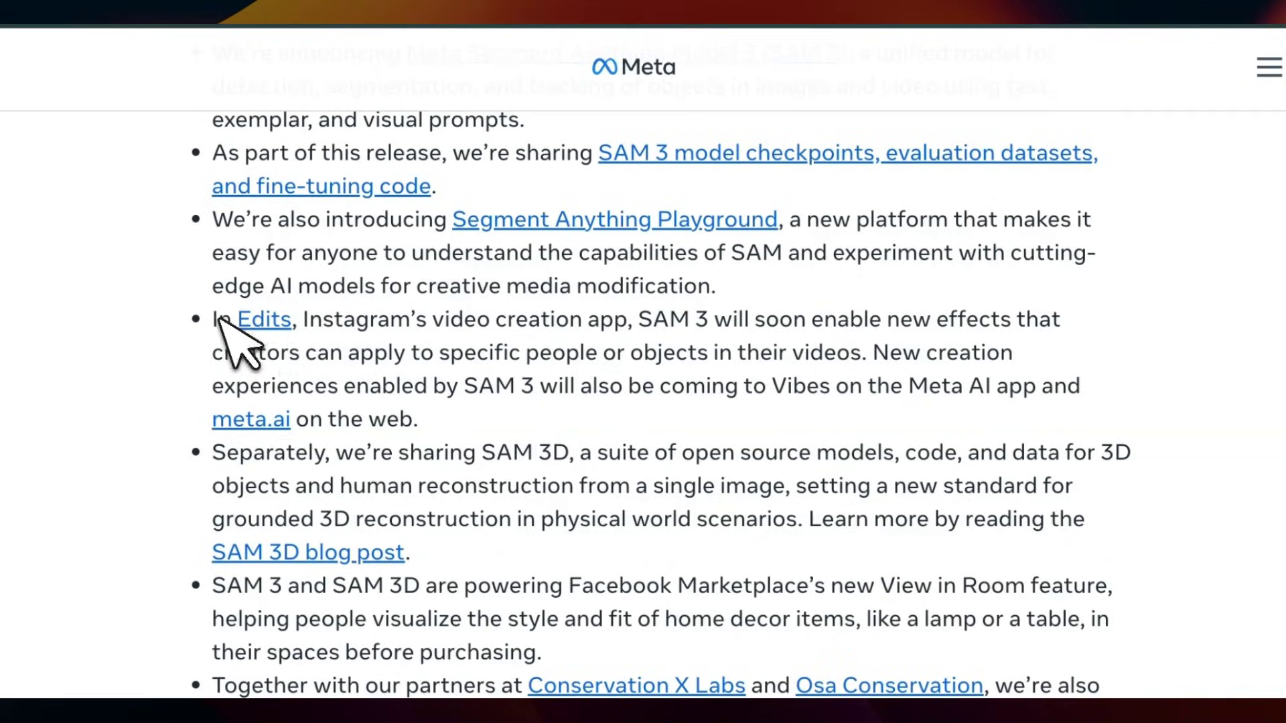
# Select the bullet about SAM 3 effects coming to Instagram's Edits app.
pyautogui.moveTo(219, 320); pyautogui.dragTo(468, 416)
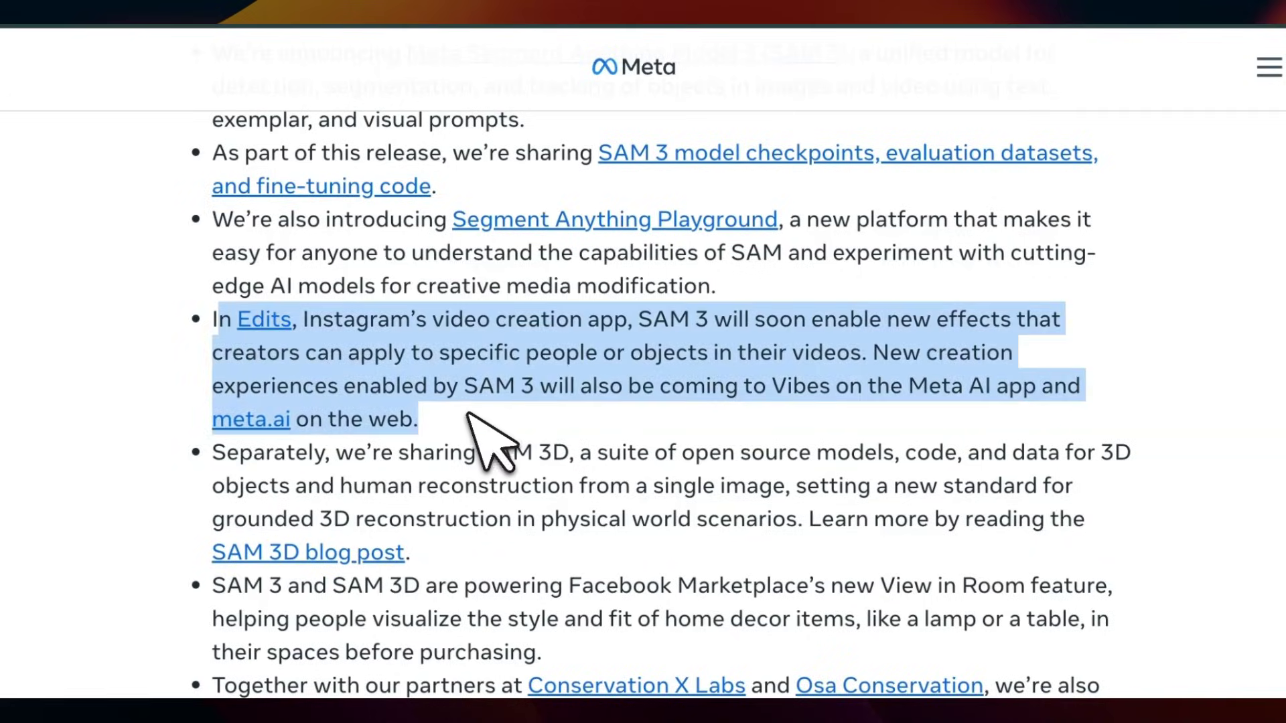